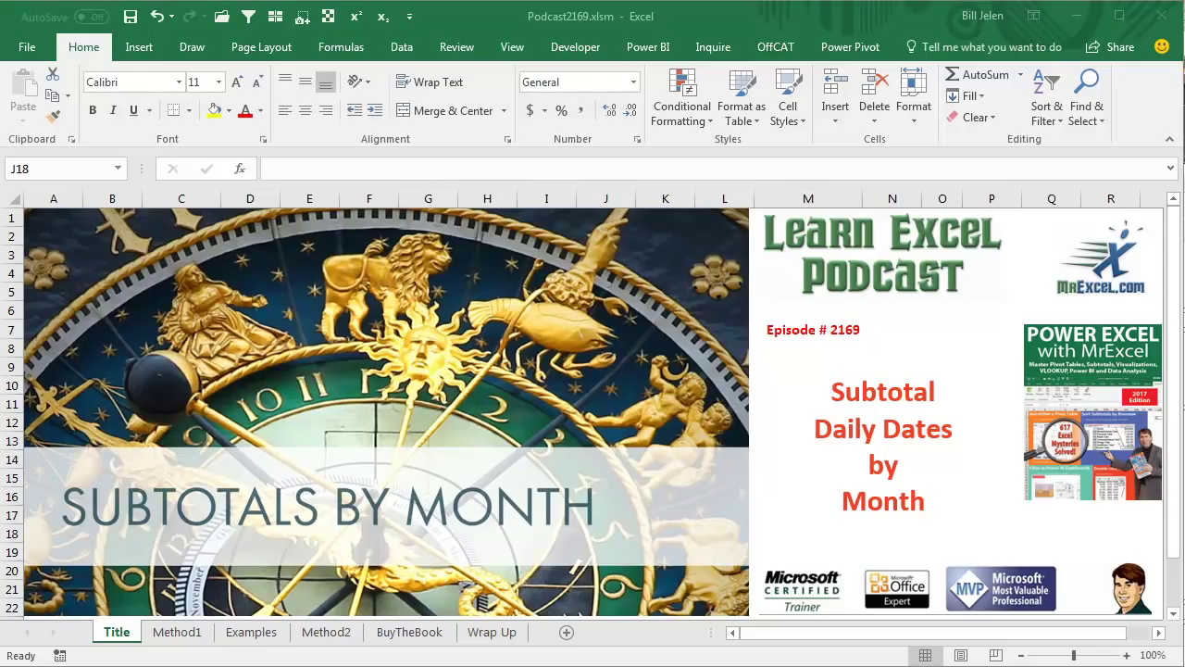
Go to the Method1 sheet listing Date, Account, Region, Product, Description and Amount.
{"action": "left_click", "coordinate": [188, 638]}
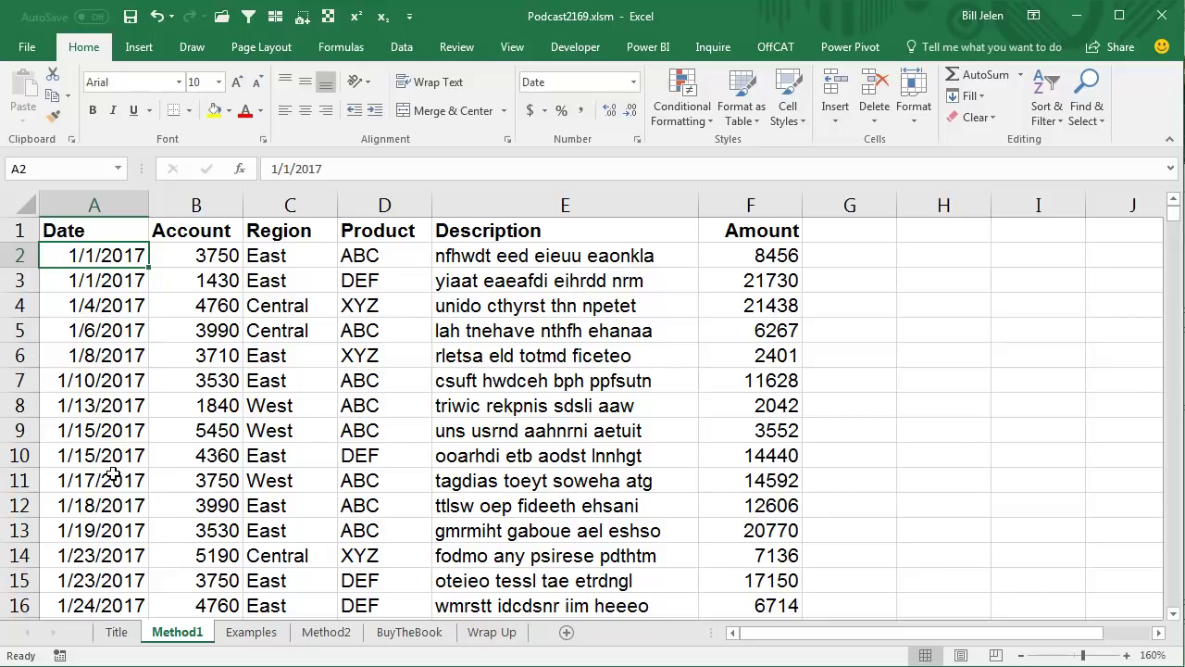
Insert a new column A before Date and head it Month.
{"action": "key", "text": "Up"}
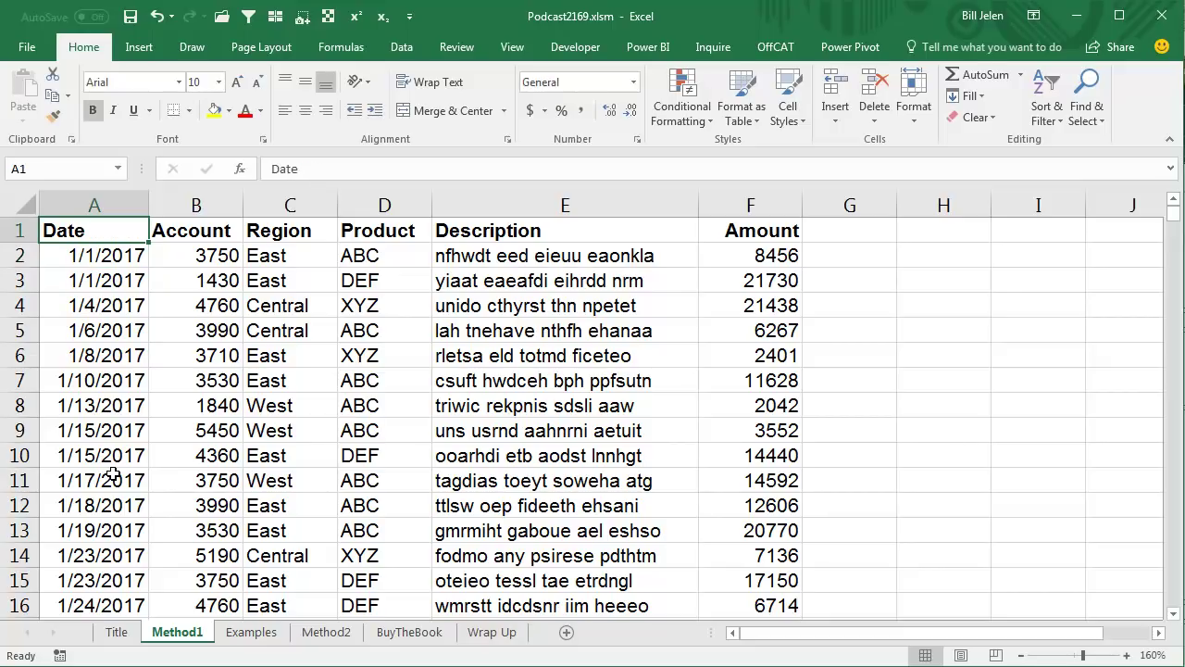
{"action": "key", "text": "alt+i"}
{"action": "type", "text": "c"}
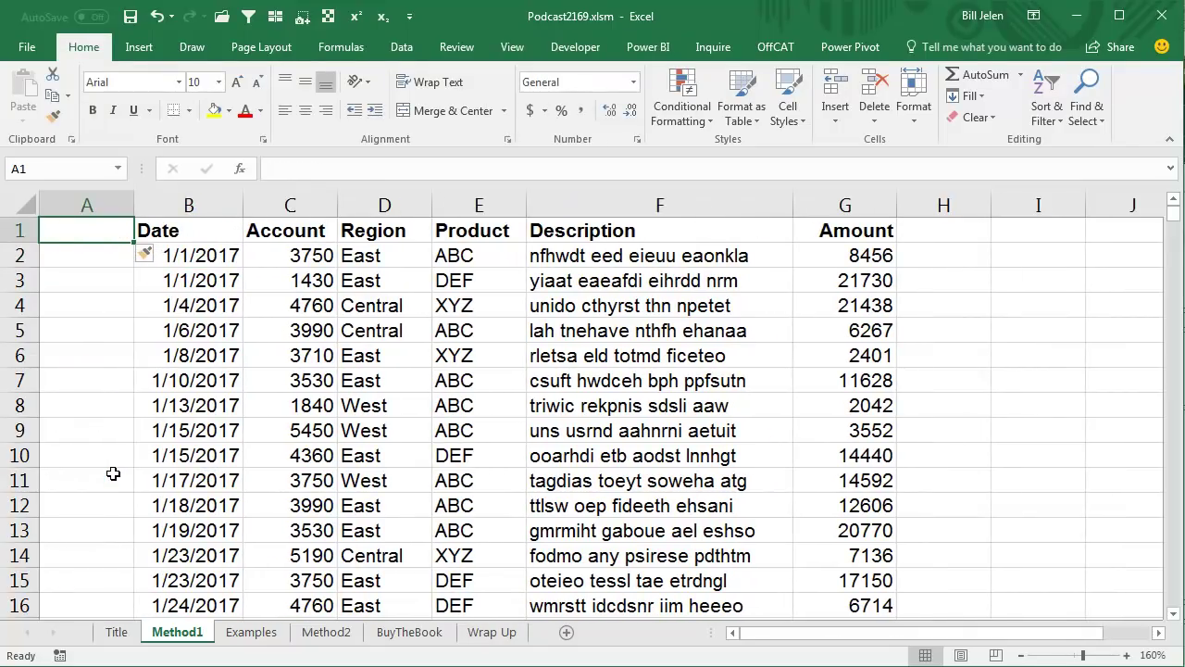
{"action": "type", "text": "Month"}
{"action": "key", "text": "Return"}
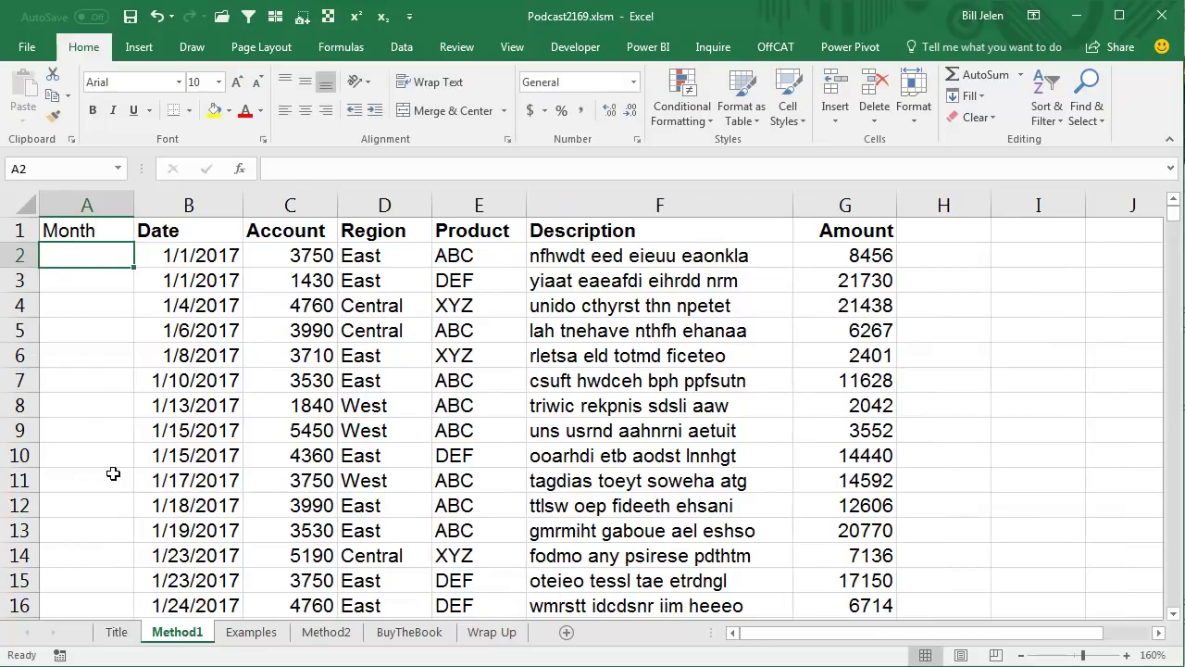
Enter =TEXT(B2,"MMMM YYYY") in A2, autofit column A, and fill it down the list.
{"action": "type", "text": "=text("}
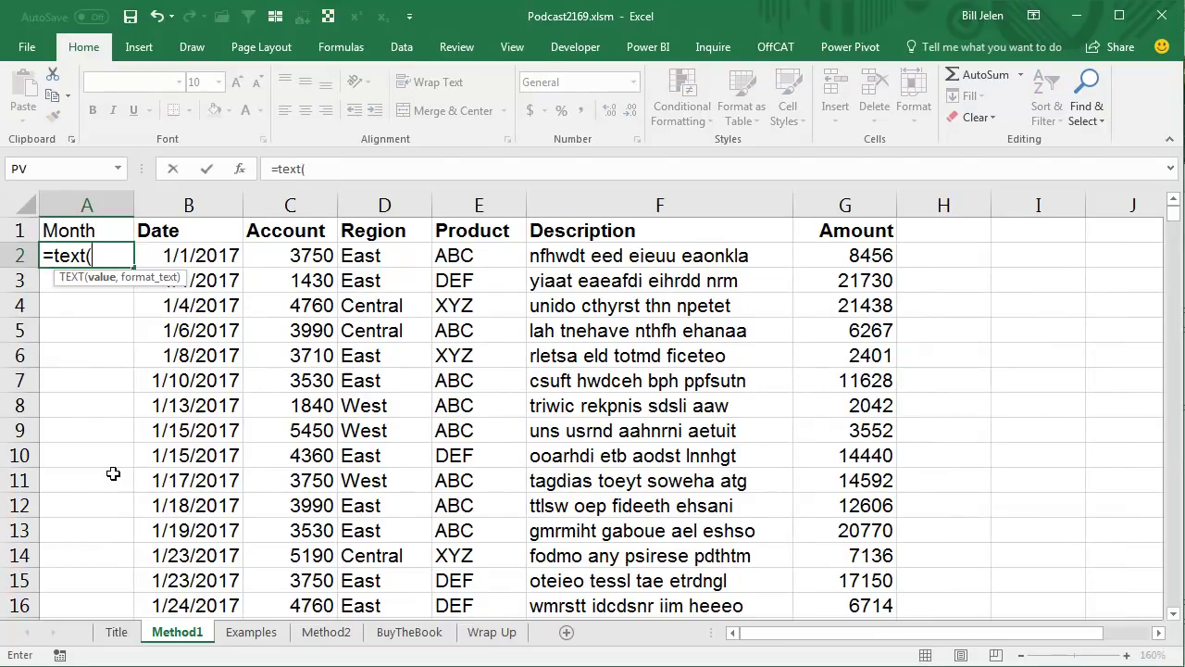
{"action": "key", "text": "Right"}
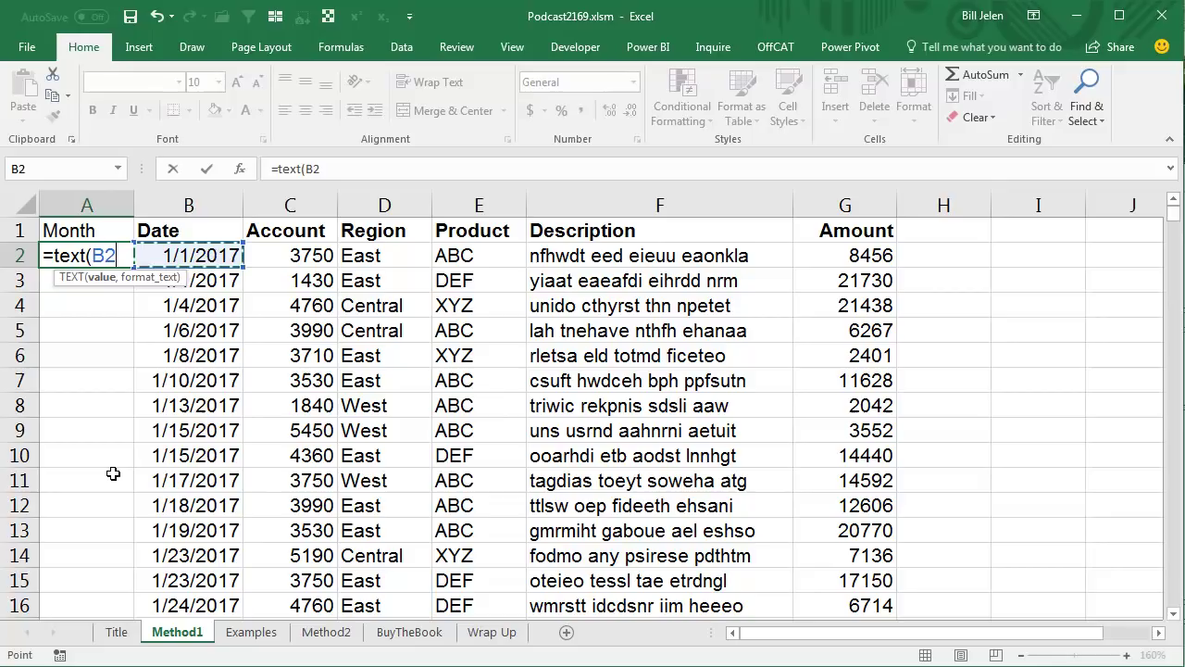
{"action": "type", "text": ","}
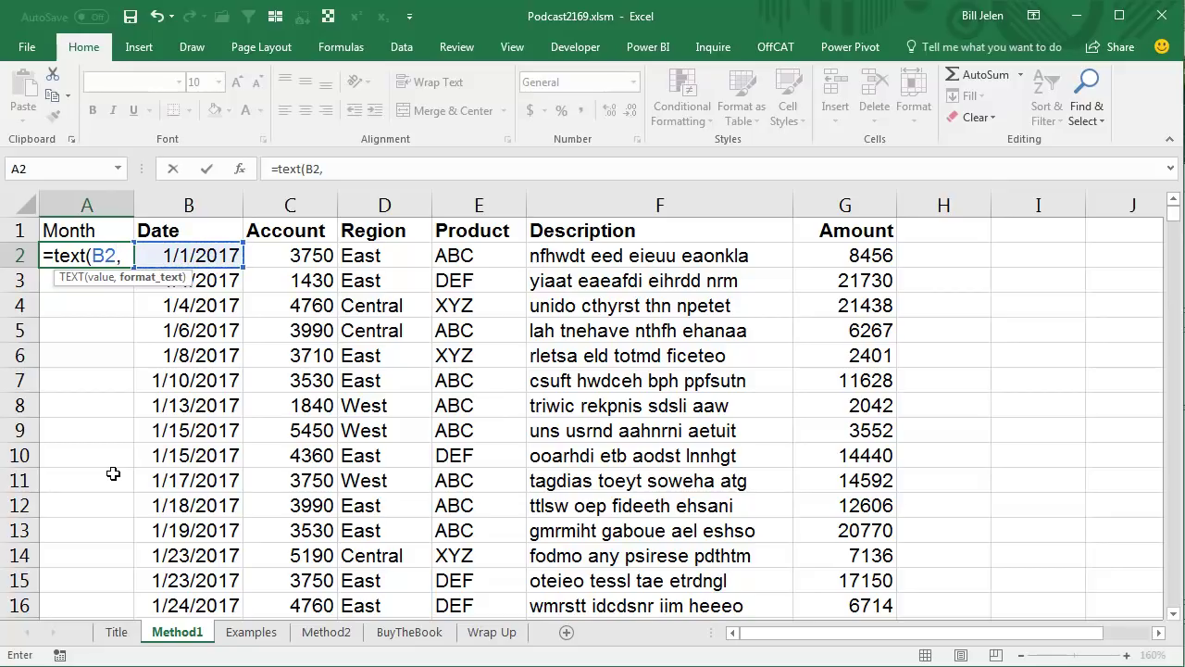
{"action": "type", "text": "\"MMMM"}
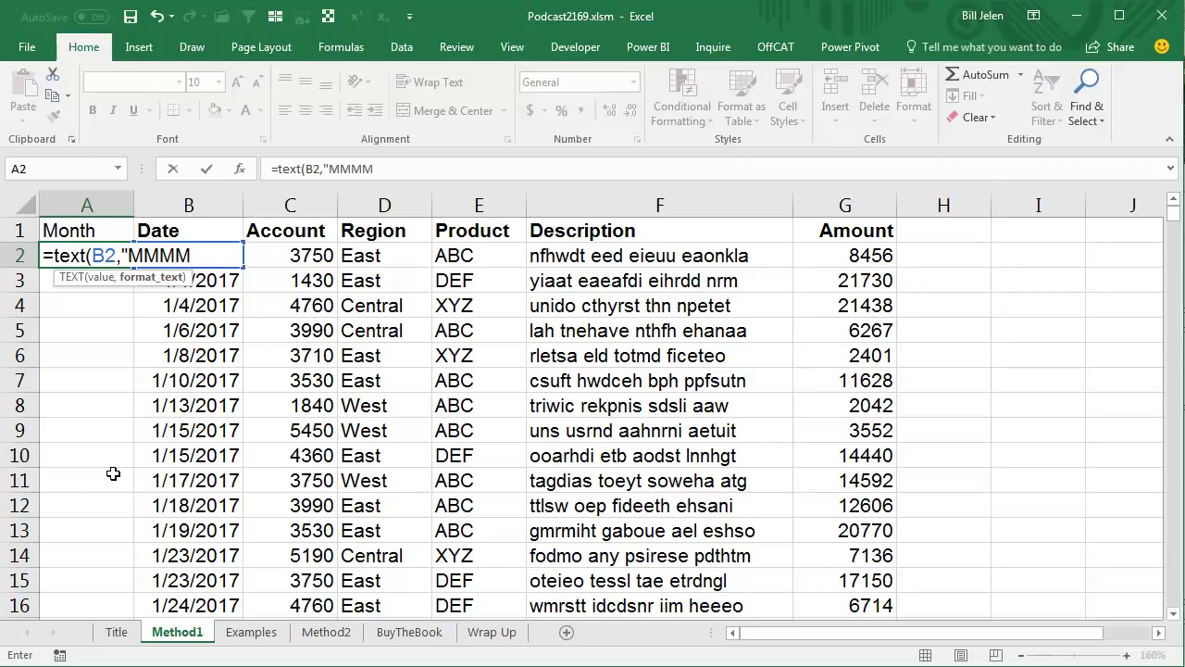
{"action": "type", "text": " YYYY"}
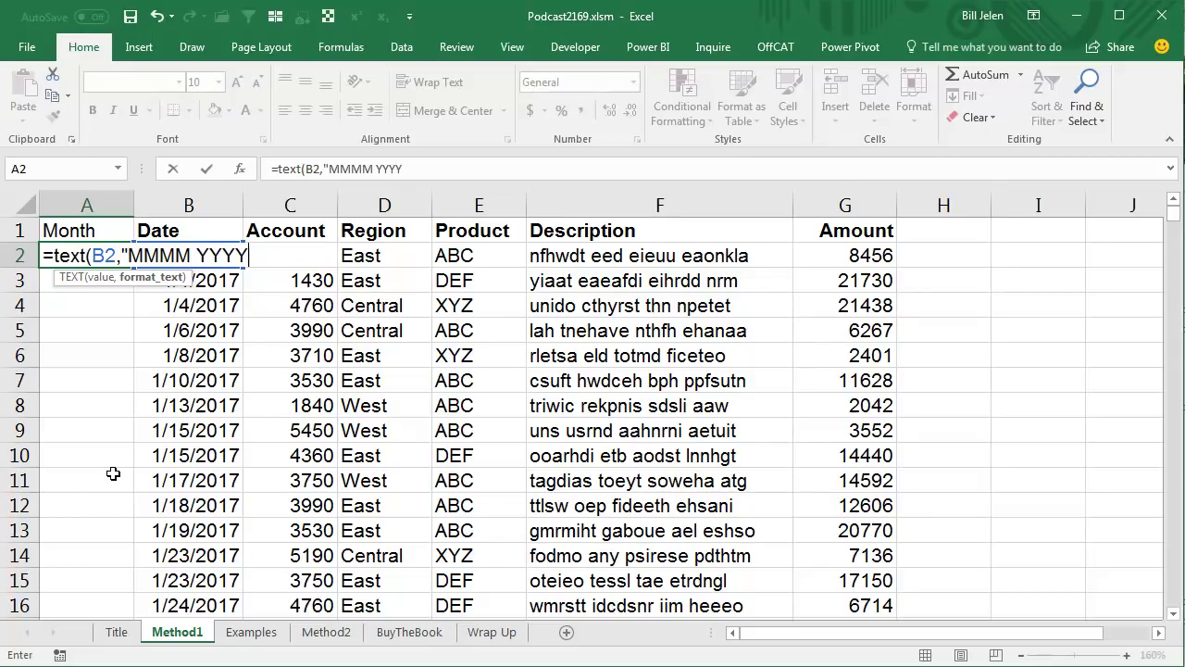
{"action": "type", "text": "\")"}
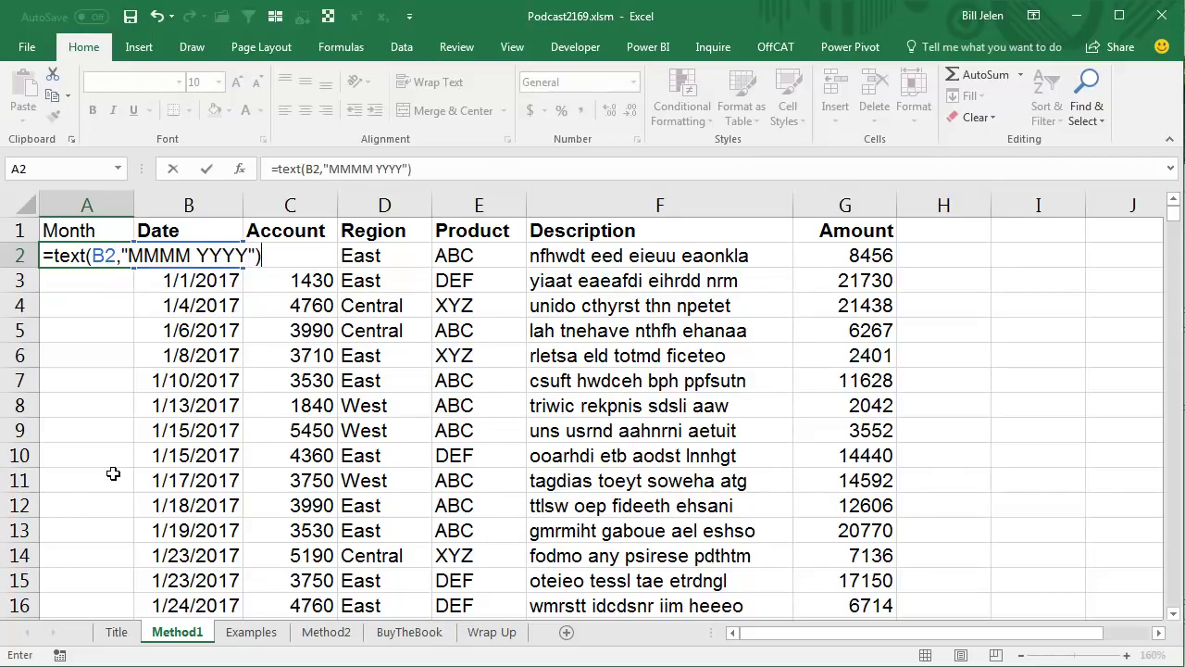
{"action": "key", "text": "Return"}
{"action": "key", "text": "Up"}
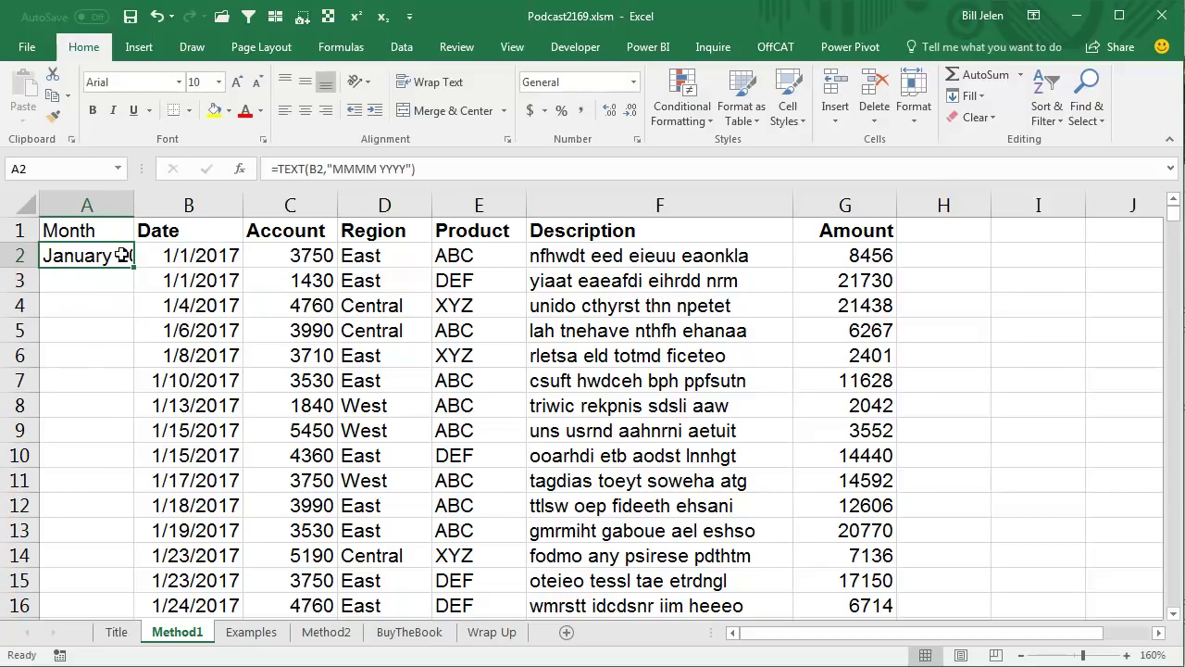
{"action": "double_click", "coordinate": [134, 200]}
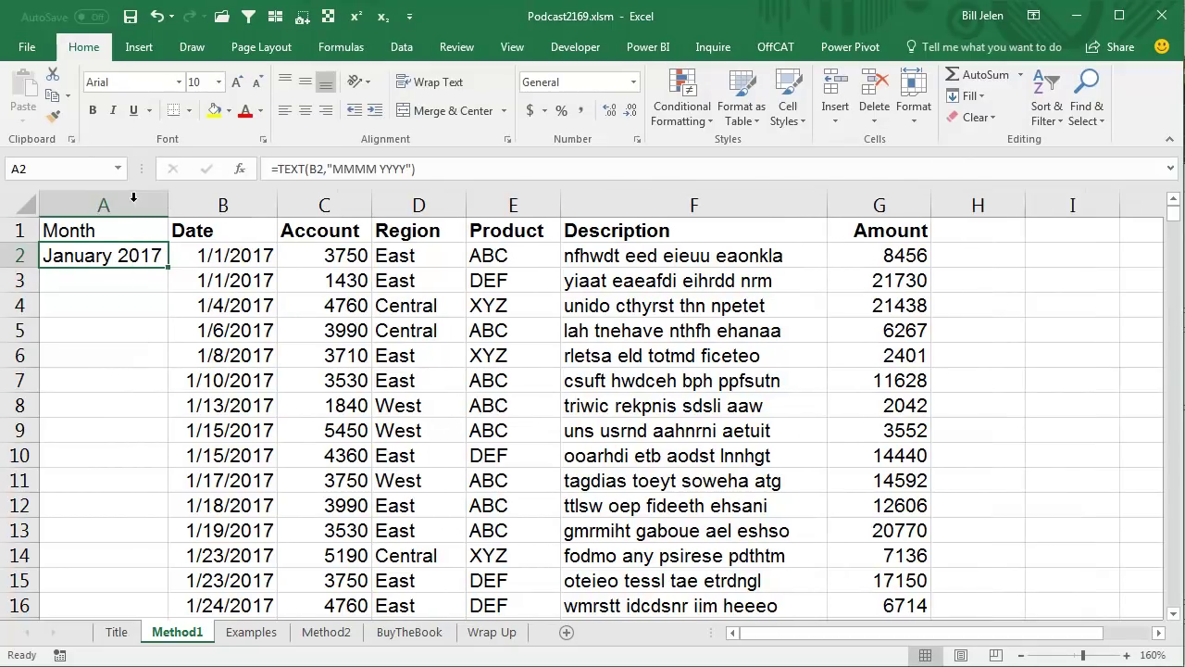
{"action": "double_click", "coordinate": [168, 267]}
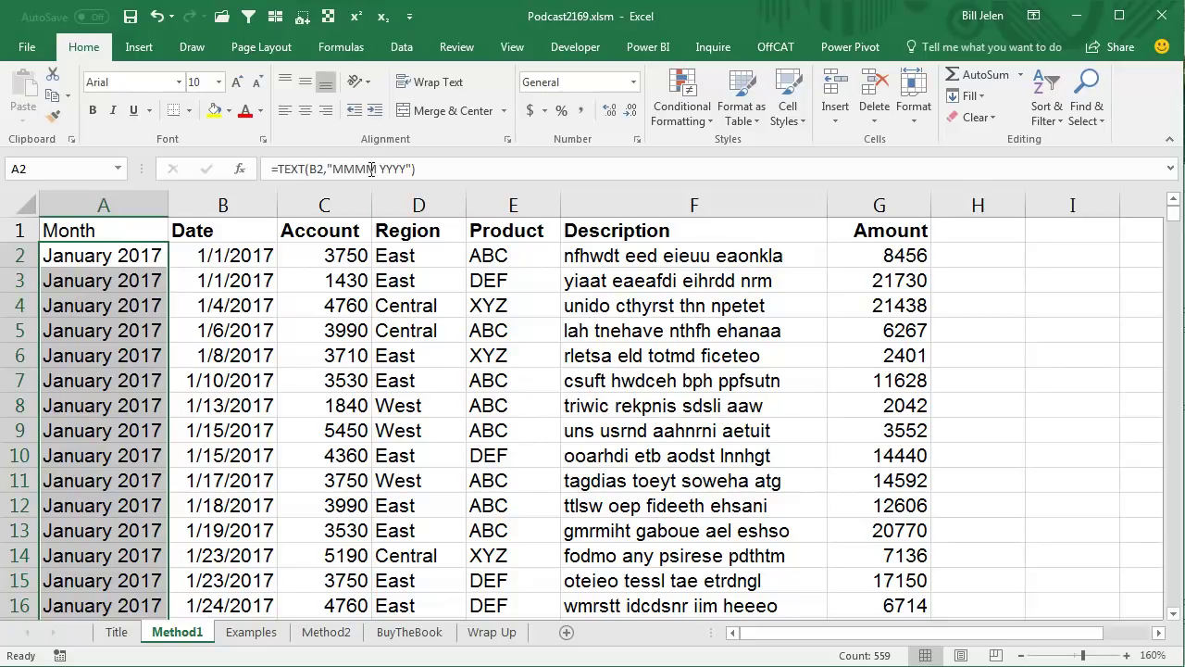
{"action": "left_click", "coordinate": [251, 631]}
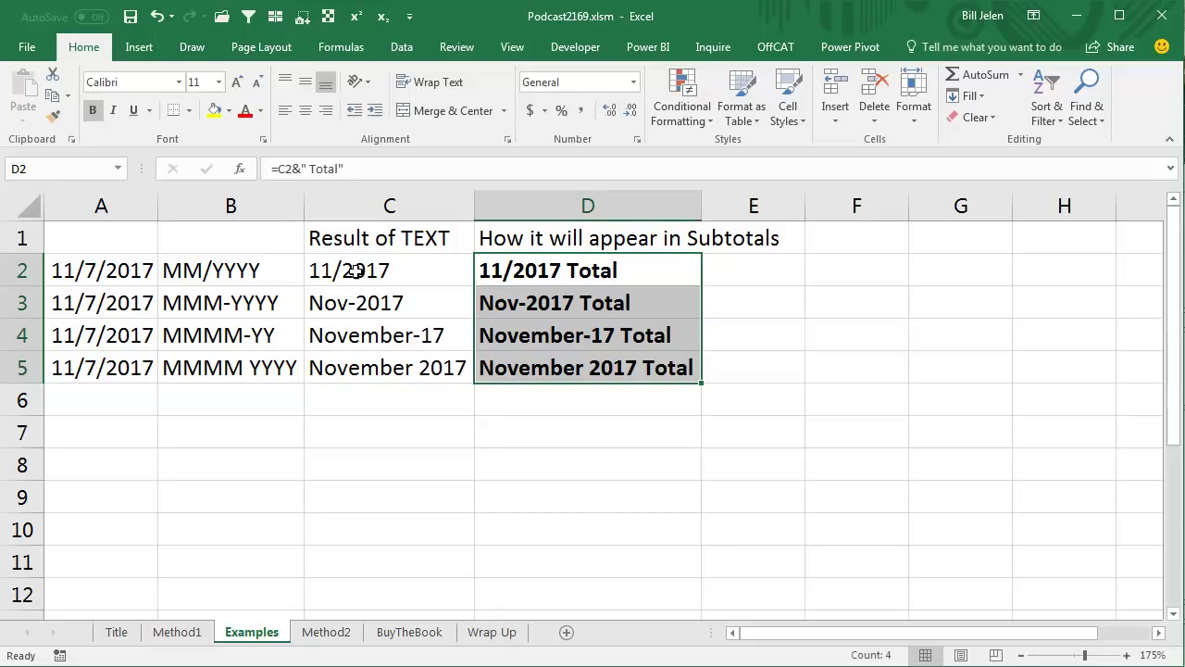
{"action": "mouse_move", "coordinate": [537, 268]}
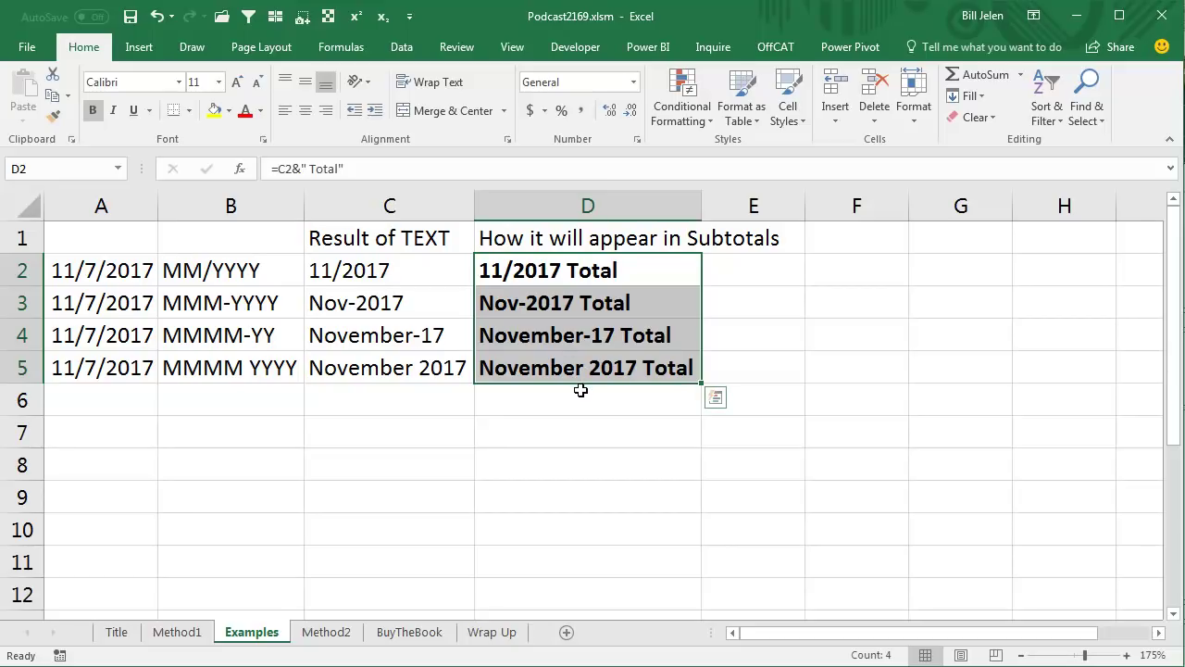
{"action": "left_click", "coordinate": [178, 633]}
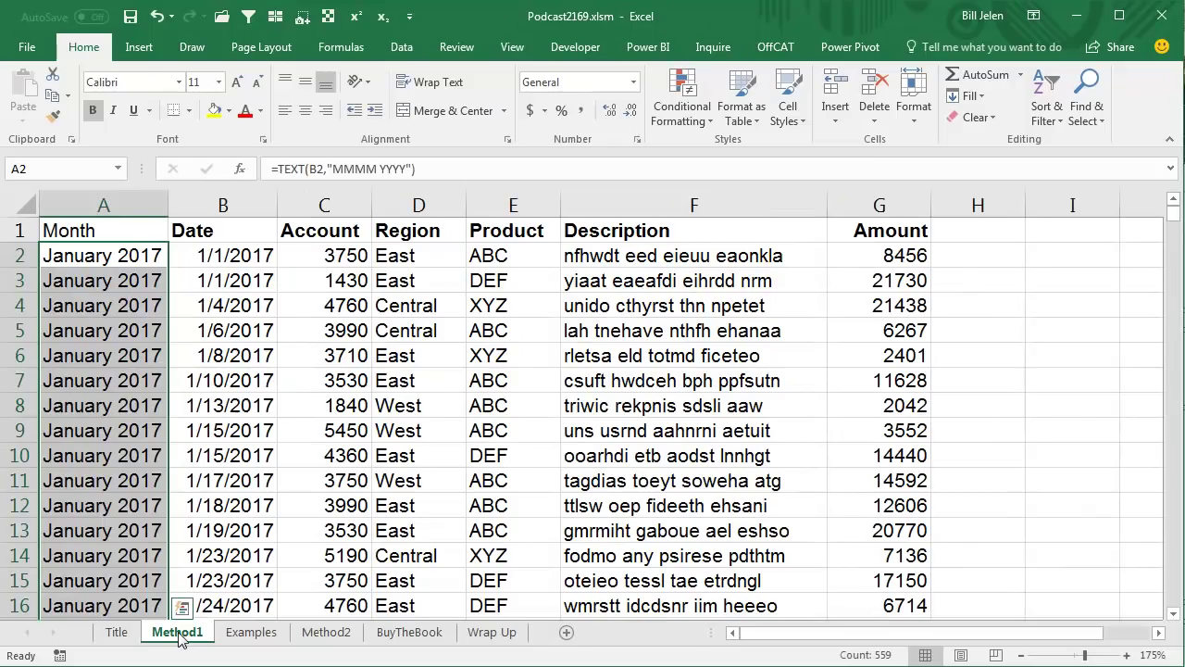
Add Sum subtotals of Amount at each change in Month, with Description unchecked.
{"action": "left_click", "coordinate": [109, 264]}
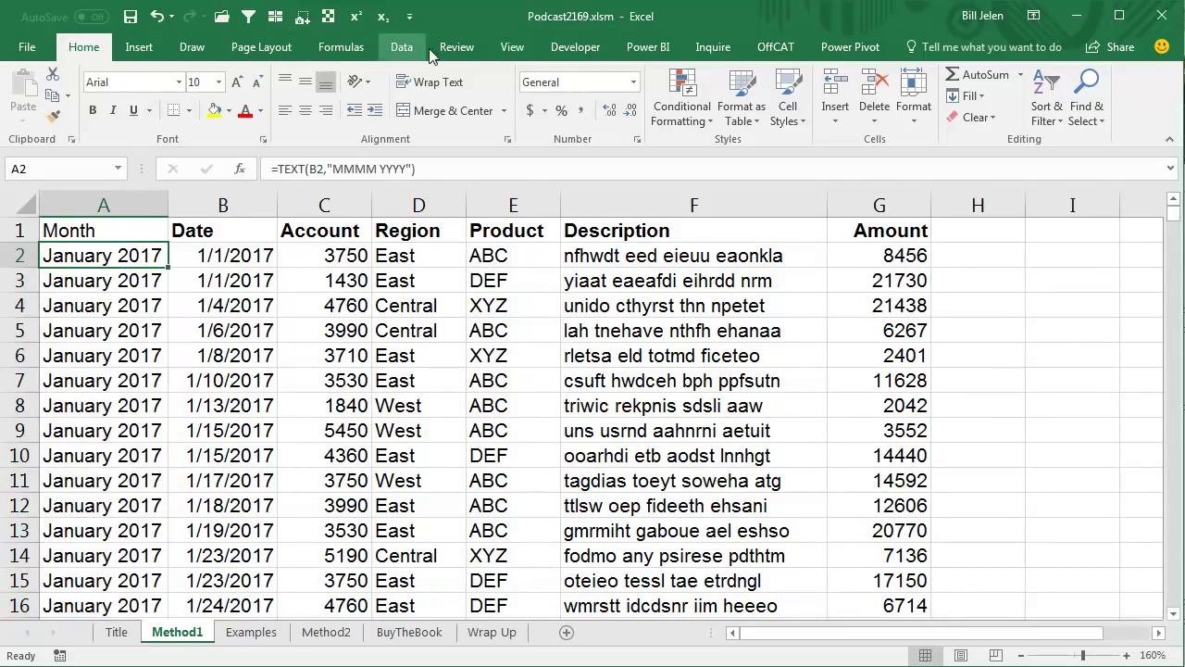
{"action": "left_click", "coordinate": [400, 46]}
{"action": "left_click", "coordinate": [934, 118]}
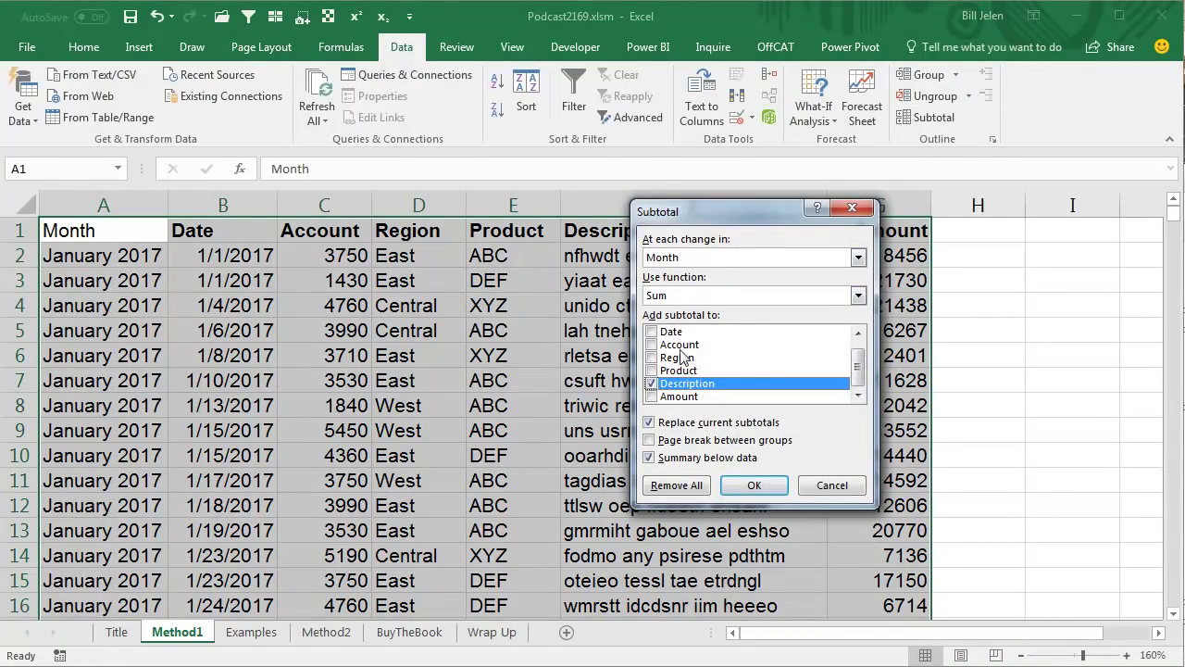
{"action": "left_click", "coordinate": [652, 396]}
{"action": "left_click", "coordinate": [652, 383]}
{"action": "left_click", "coordinate": [759, 486]}
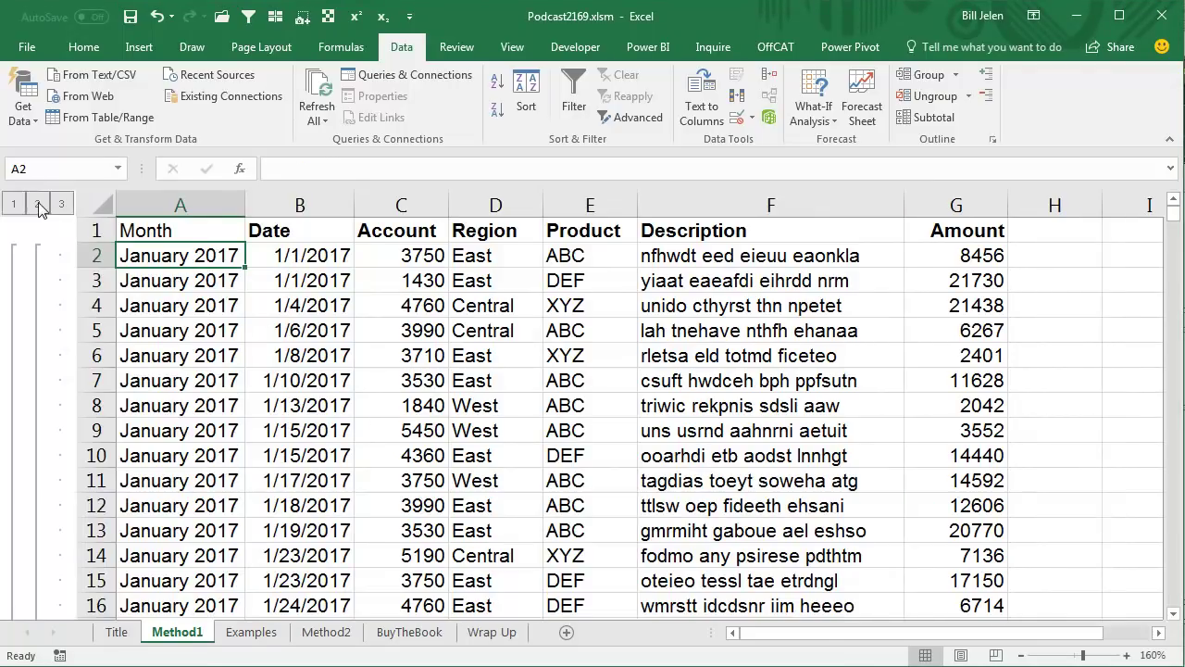
Collapse the outline to level 2 to show only monthly totals and Grand Total.
{"action": "left_click", "coordinate": [37, 204]}
{"action": "scroll", "coordinate": [606, 368], "scroll_direction": "down", "scroll_amount": 1}
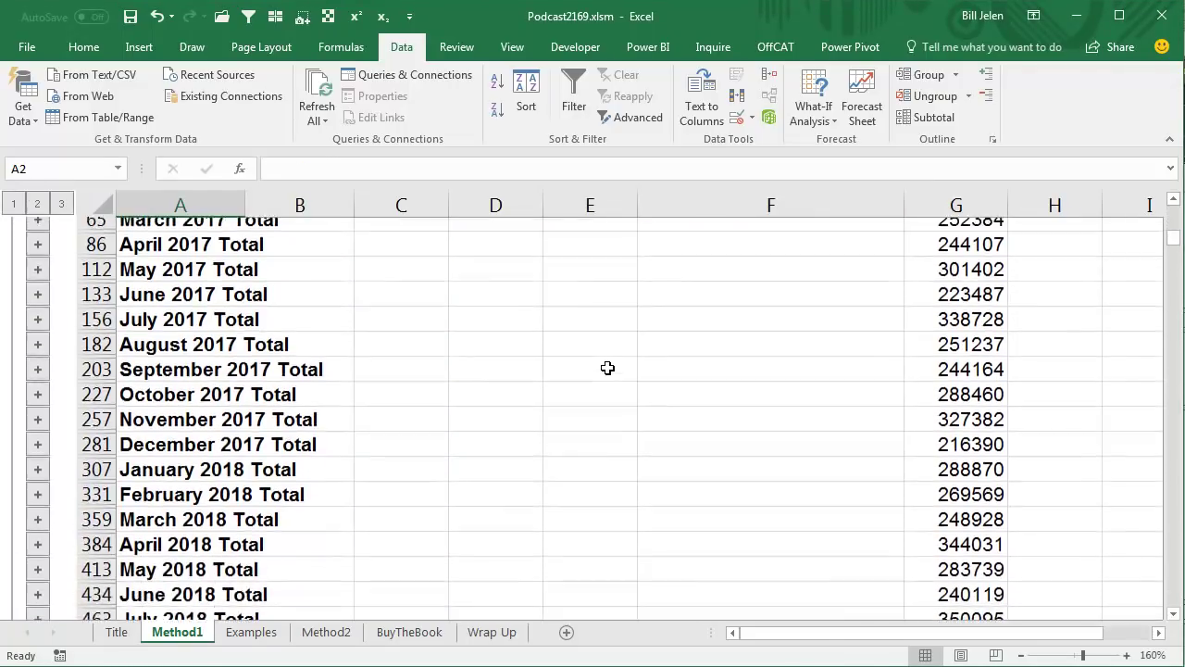
{"action": "scroll", "coordinate": [607, 368], "scroll_direction": "down", "scroll_amount": 3}
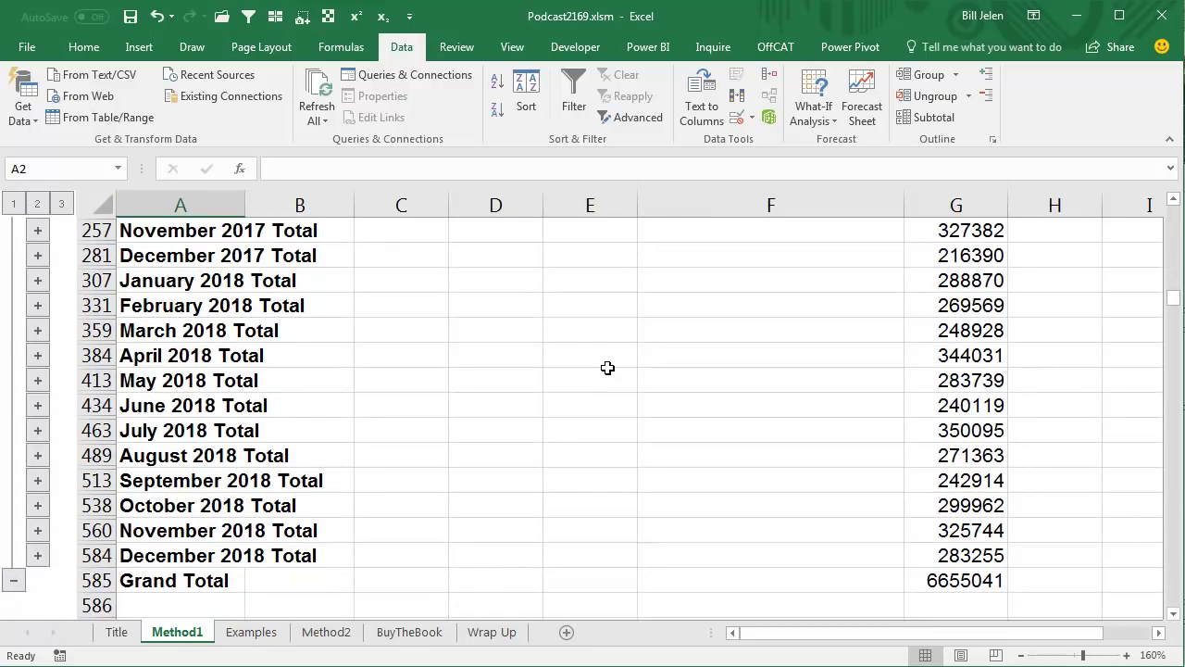
{"action": "scroll", "coordinate": [607, 368], "scroll_direction": "up", "scroll_amount": 4}
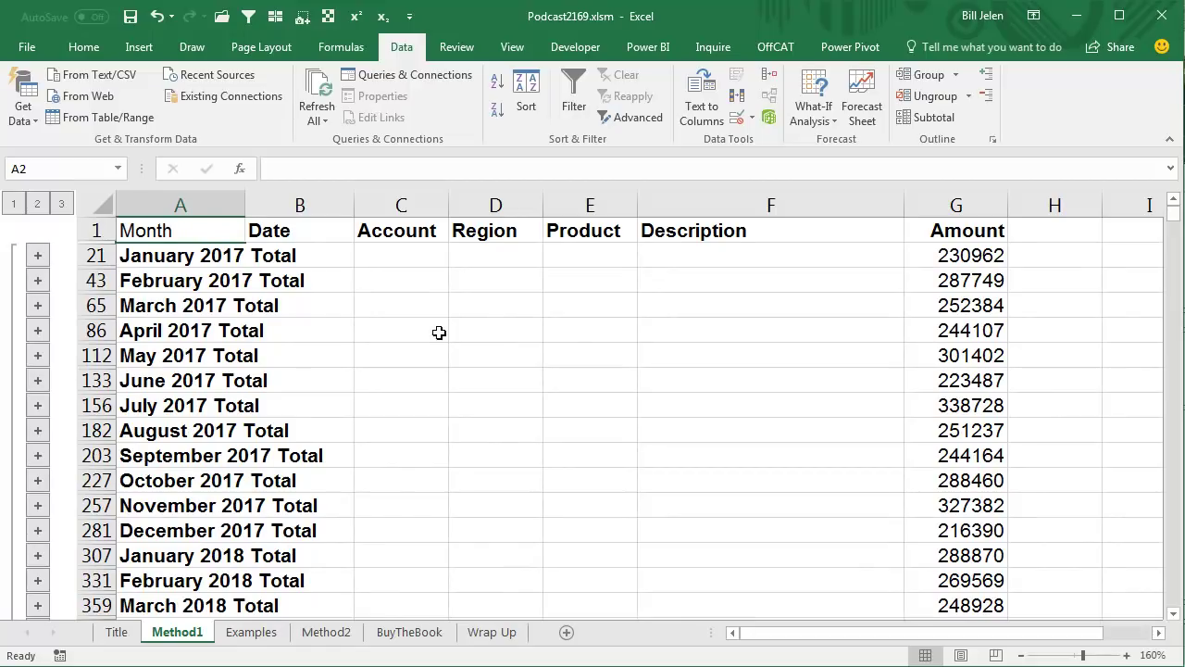
{"action": "left_click", "coordinate": [315, 258]}
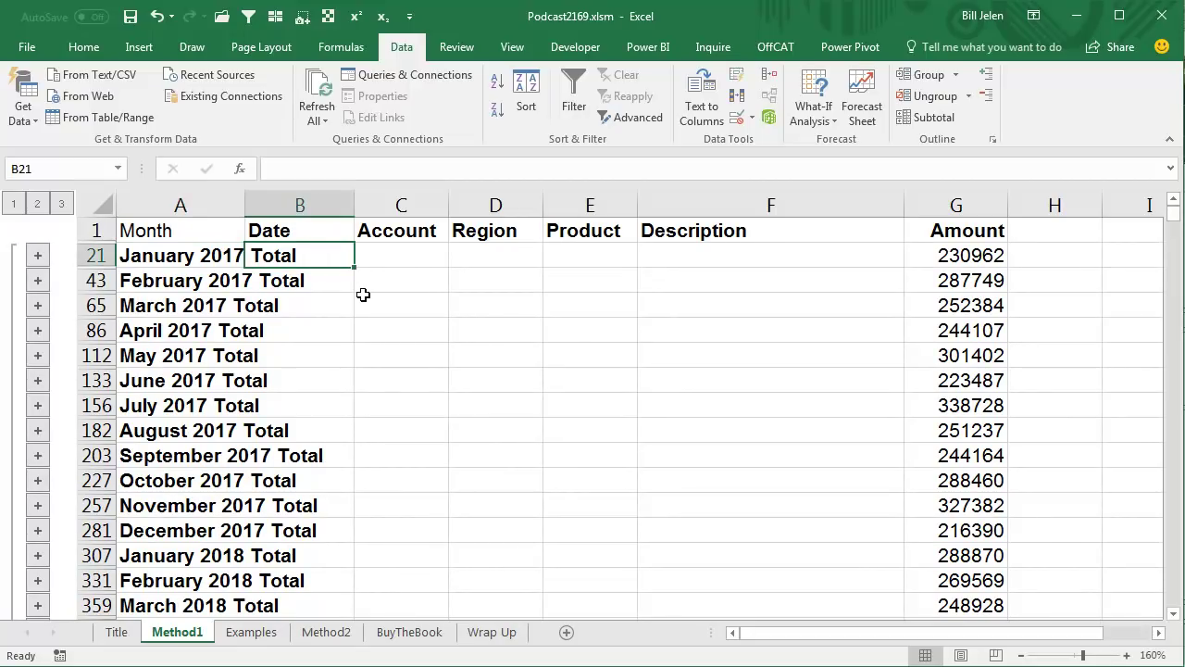
Fill the visible total cells in B21:B585 with =A21, then expand the outline to level 3.
{"action": "mouse_move", "coordinate": [363, 295]}
{"action": "left_mouse_down"}
{"action": "mouse_move", "coordinate": [357, 268]}
{"action": "mouse_move", "coordinate": [357, 465]}
{"action": "left_mouse_up"}
{"action": "key", "text": "alt+semicolon"}
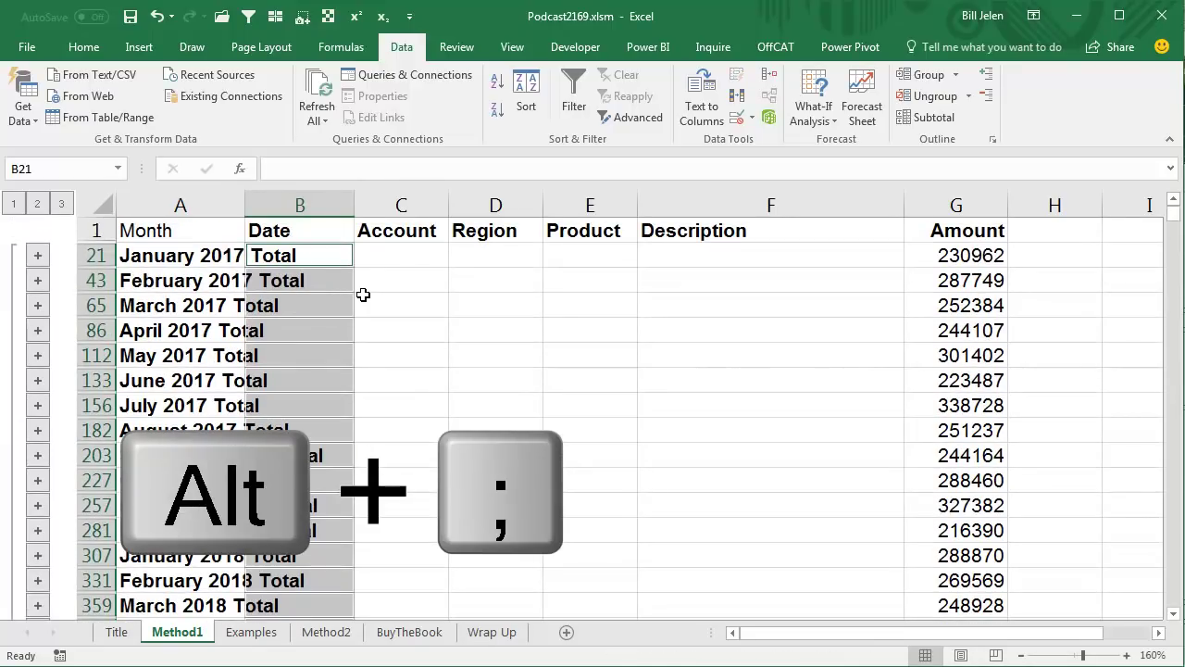
{"action": "type", "text": "="}
{"action": "key", "text": "Left"}
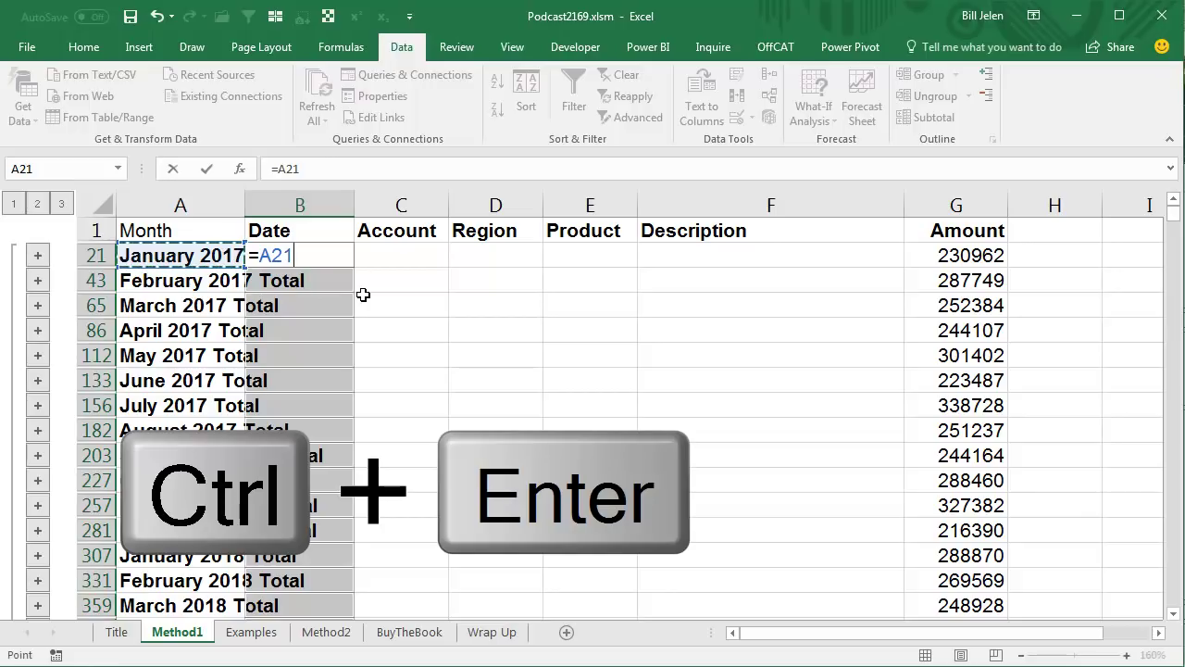
{"action": "key", "text": "ctrl+Return"}
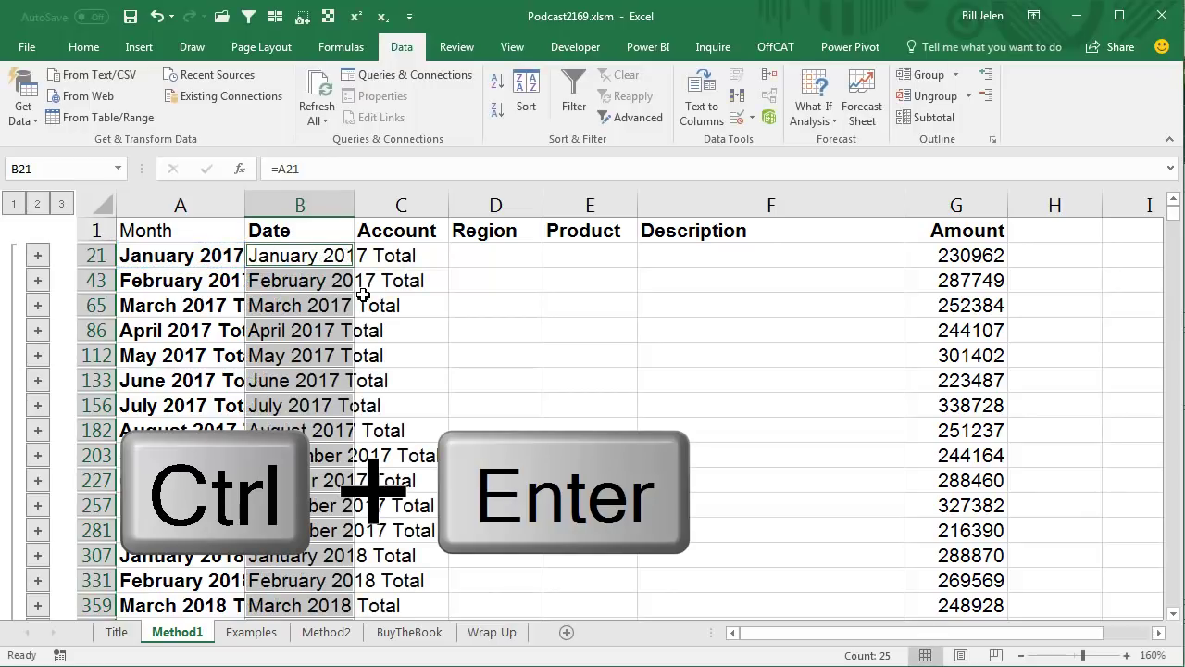
{"action": "key", "text": "Left"}
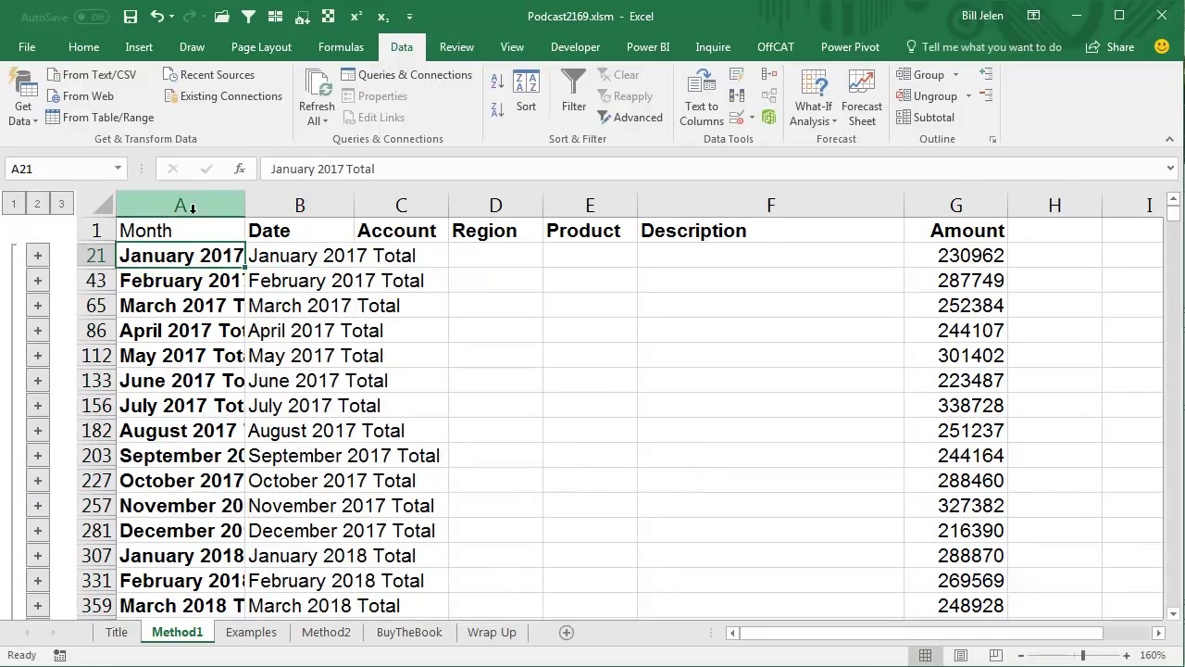
{"action": "left_click", "coordinate": [60, 203]}
{"action": "scroll", "coordinate": [377, 305], "scroll_direction": "down", "scroll_amount": 7}
Scroll through the Method1 results, then go to the Method2 sheet.
{"action": "scroll", "coordinate": [378, 304], "scroll_direction": "down", "scroll_amount": 5}
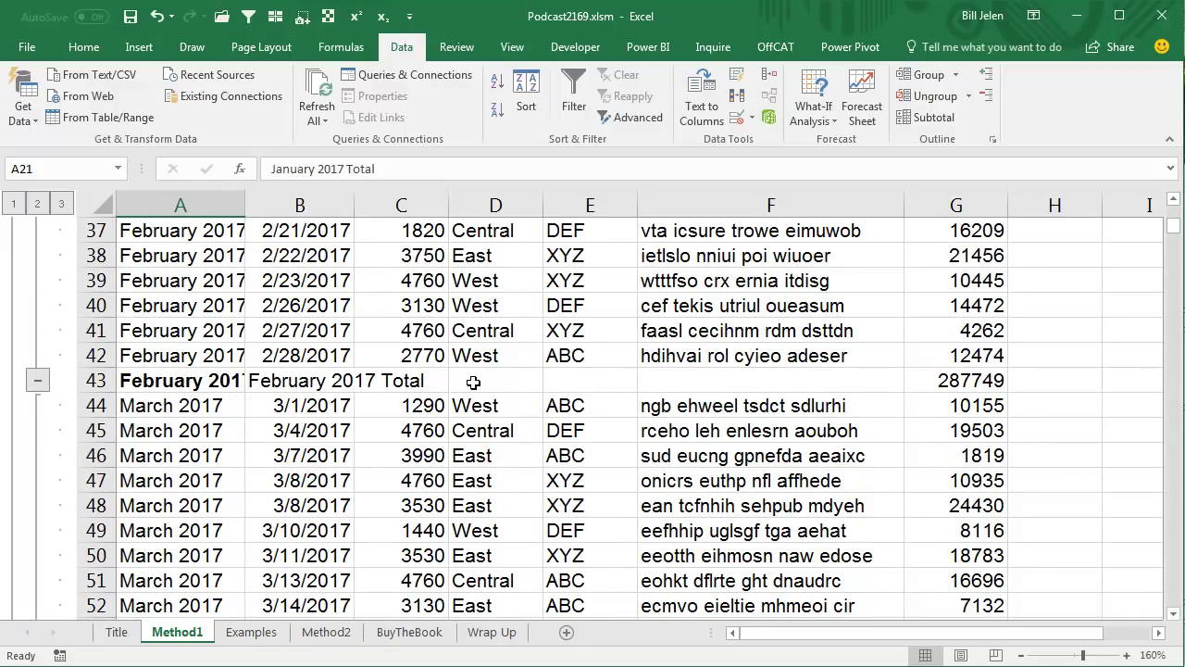
{"action": "scroll", "coordinate": [421, 378], "scroll_direction": "down", "scroll_amount": 5}
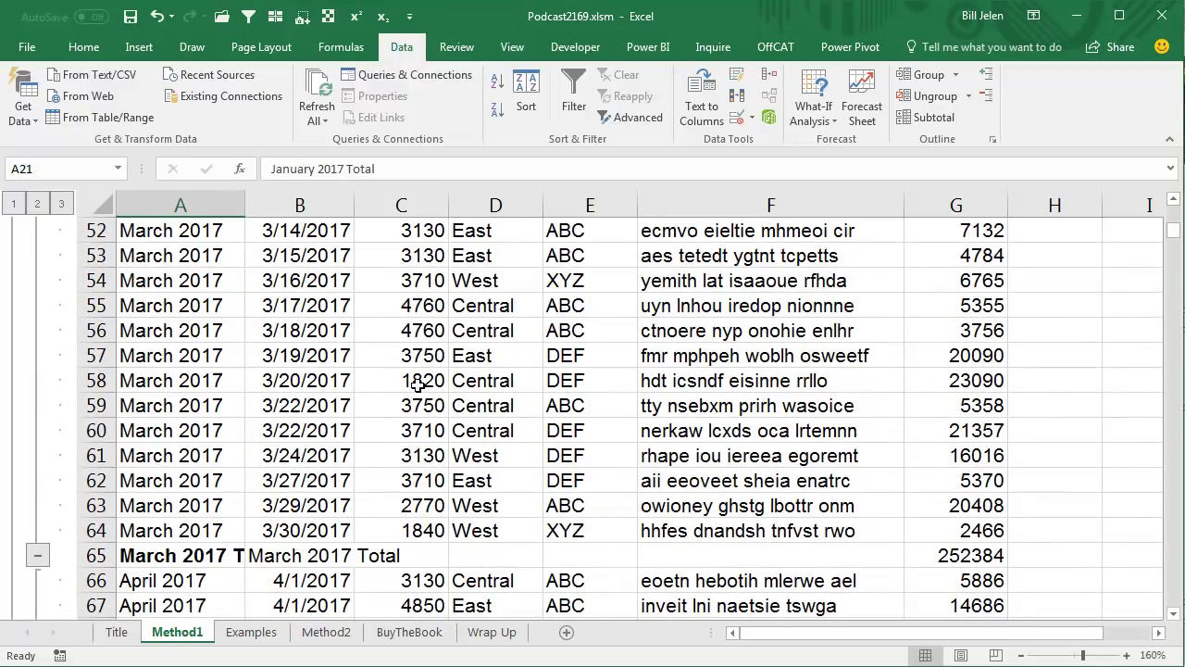
{"action": "left_click", "coordinate": [340, 632]}
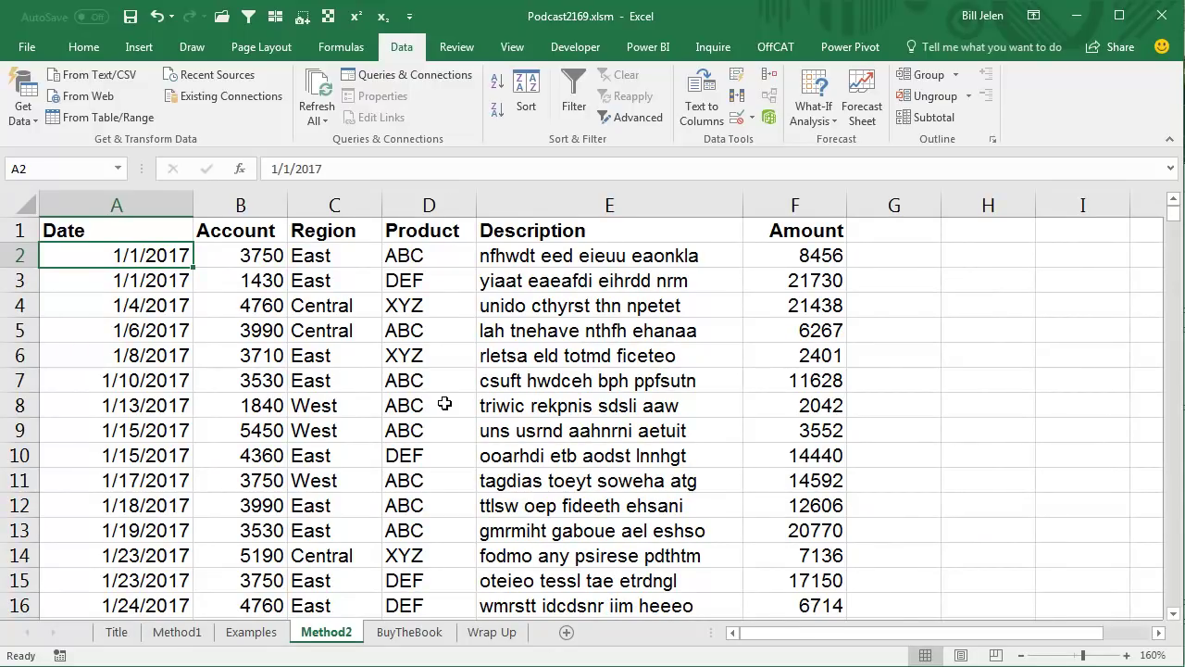
Select all dates in the Date column and give them the custom format mmmm yyyy.
{"action": "key", "text": "ctrl+shift+Down"}
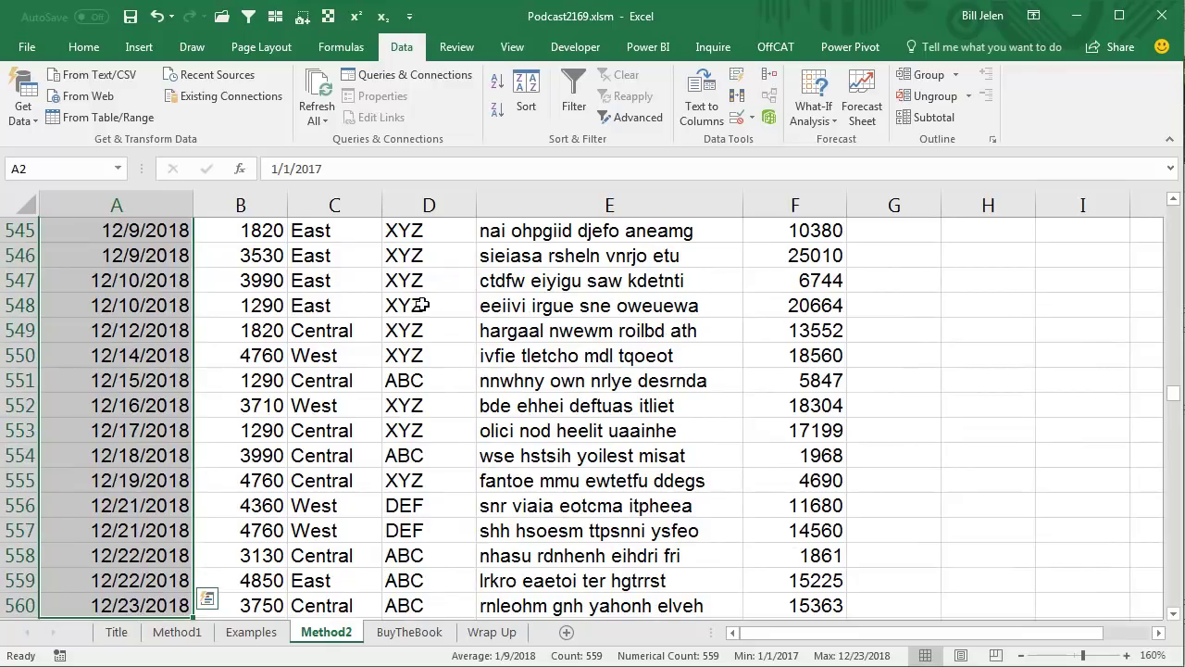
{"action": "left_click", "coordinate": [97, 51]}
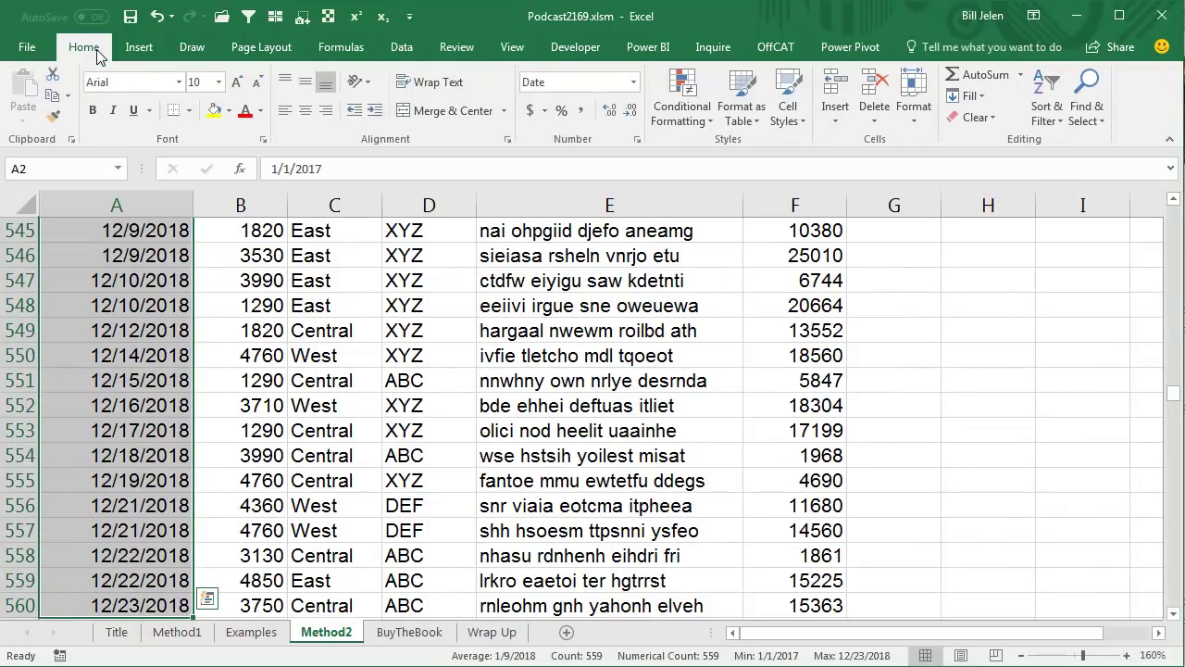
{"action": "left_click", "coordinate": [634, 83]}
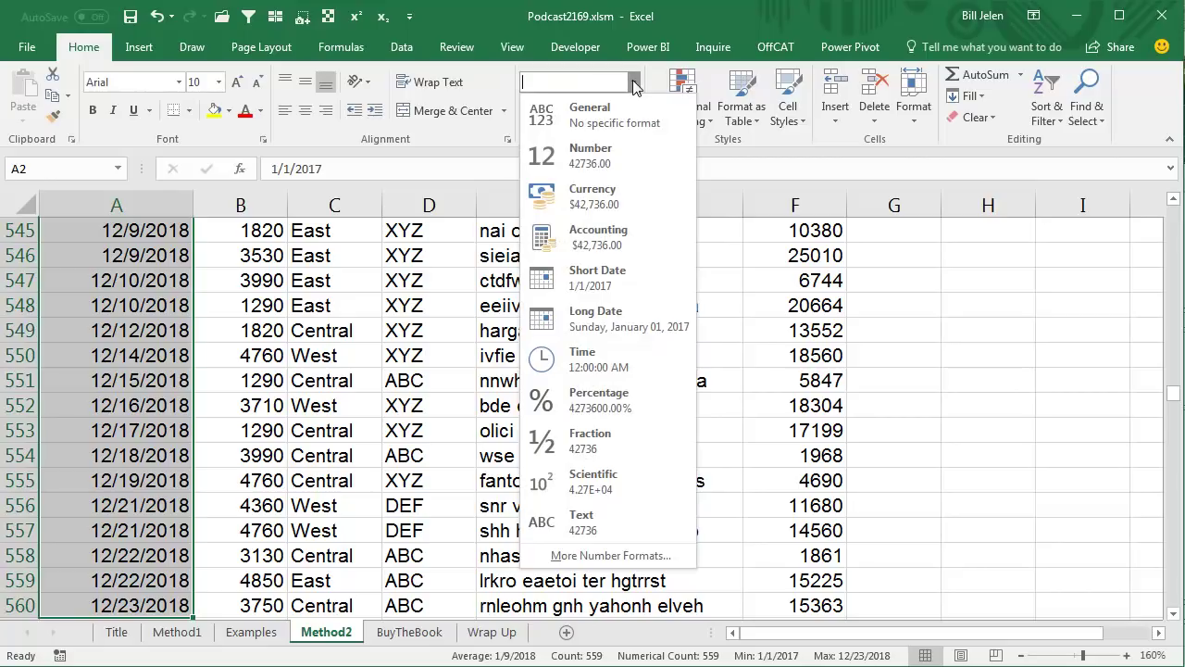
{"action": "left_click", "coordinate": [597, 555]}
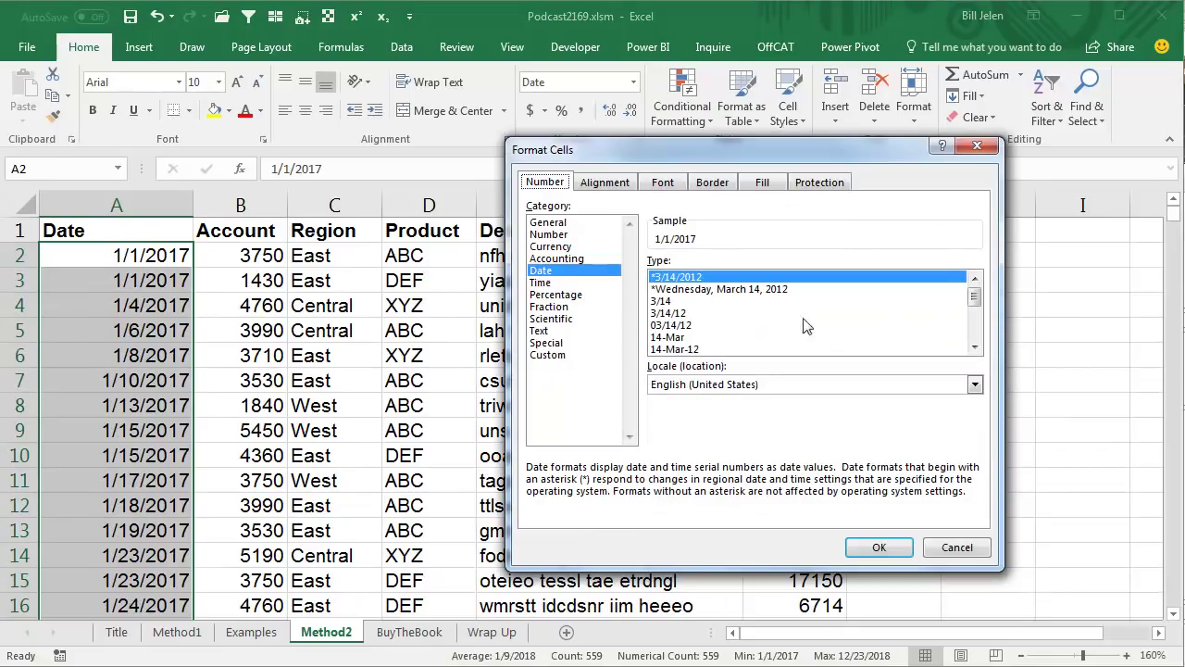
{"action": "left_click", "coordinate": [975, 348]}
{"action": "left_click", "coordinate": [975, 348]}
{"action": "left_click", "coordinate": [975, 347]}
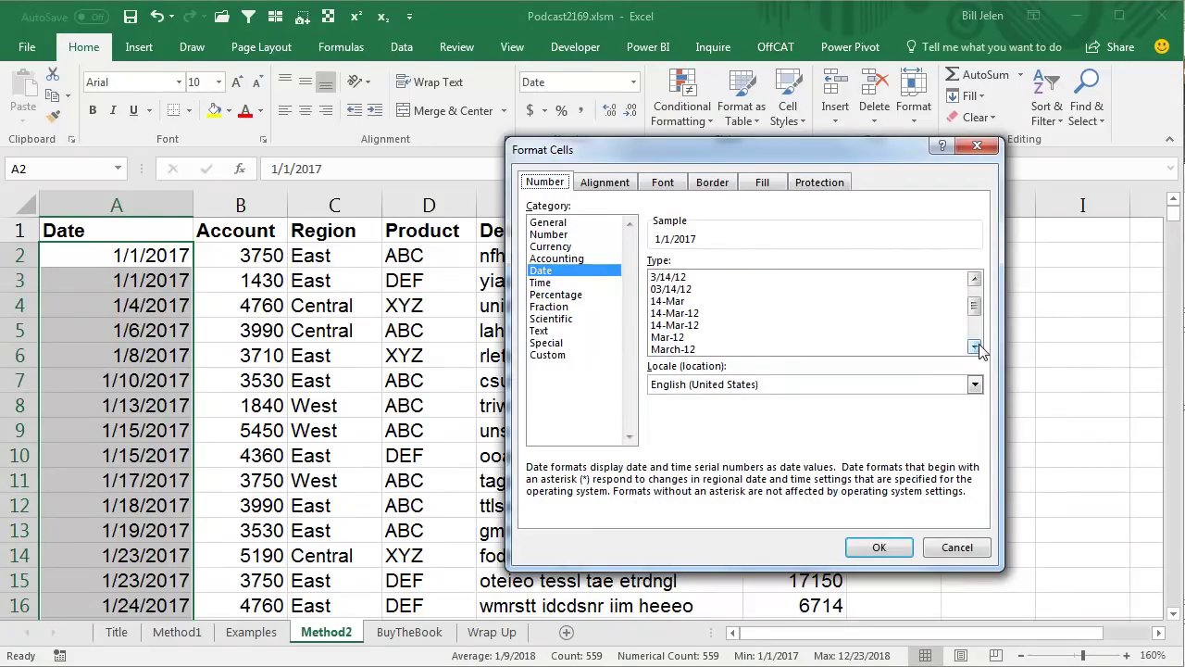
{"action": "left_click", "coordinate": [681, 337]}
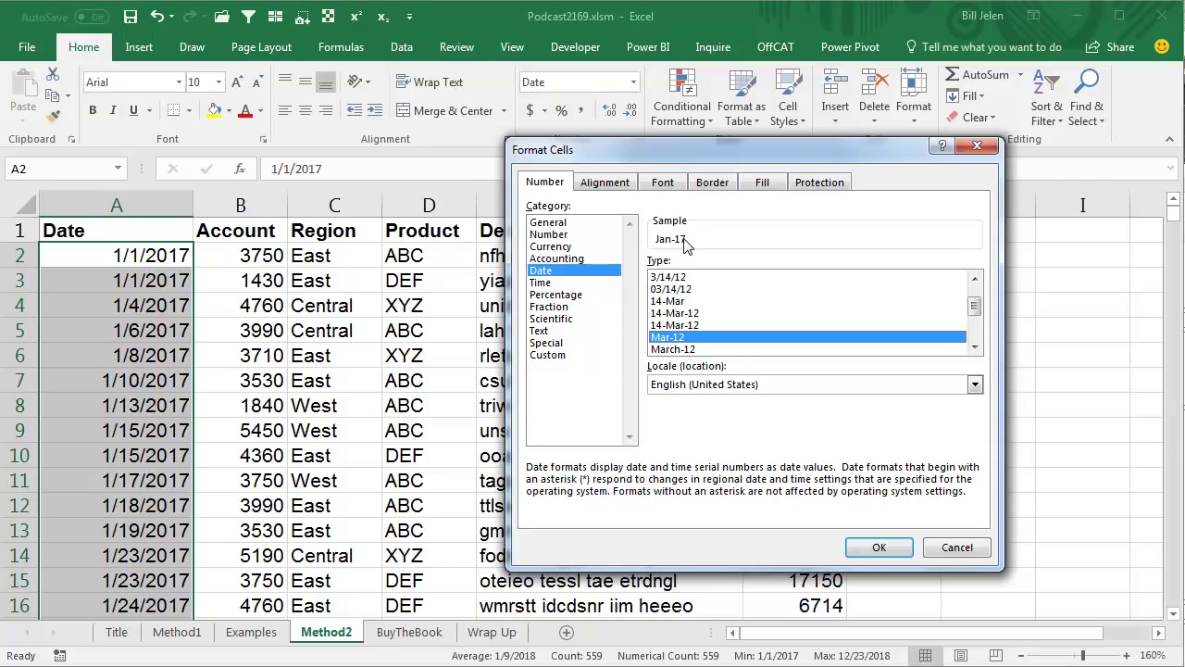
{"action": "left_click", "coordinate": [676, 349]}
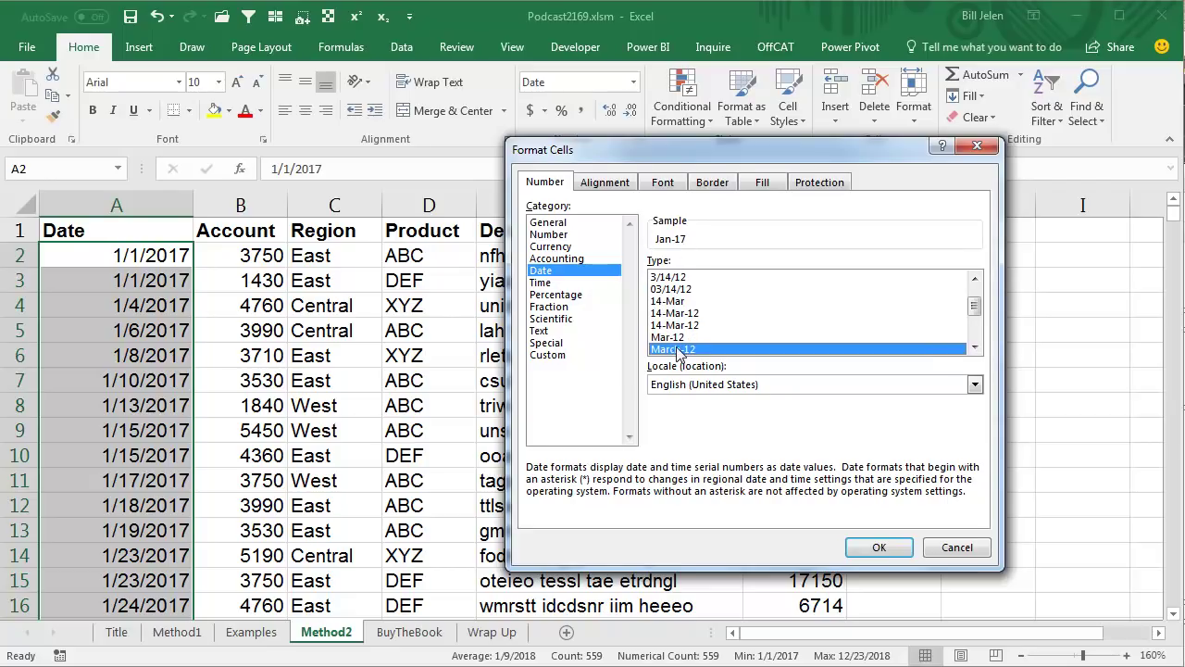
{"action": "left_click", "coordinate": [555, 360]}
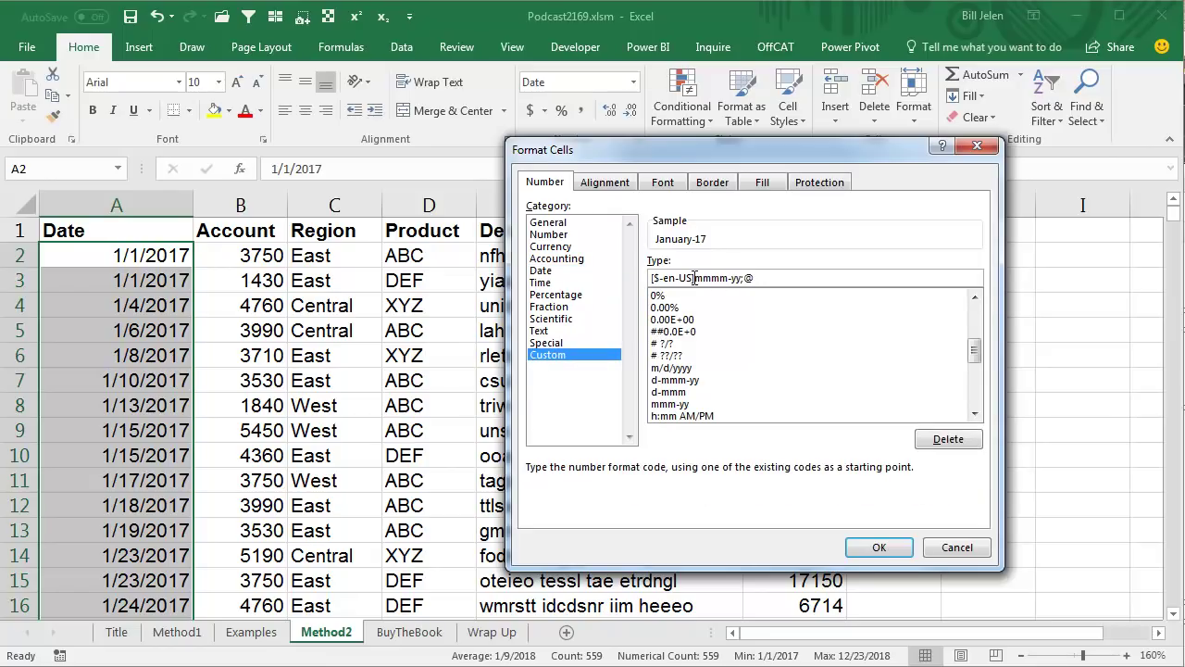
{"action": "left_click_drag", "start_coordinate": [694, 278], "coordinate": [593, 286]}
{"action": "key", "text": "Delete"}
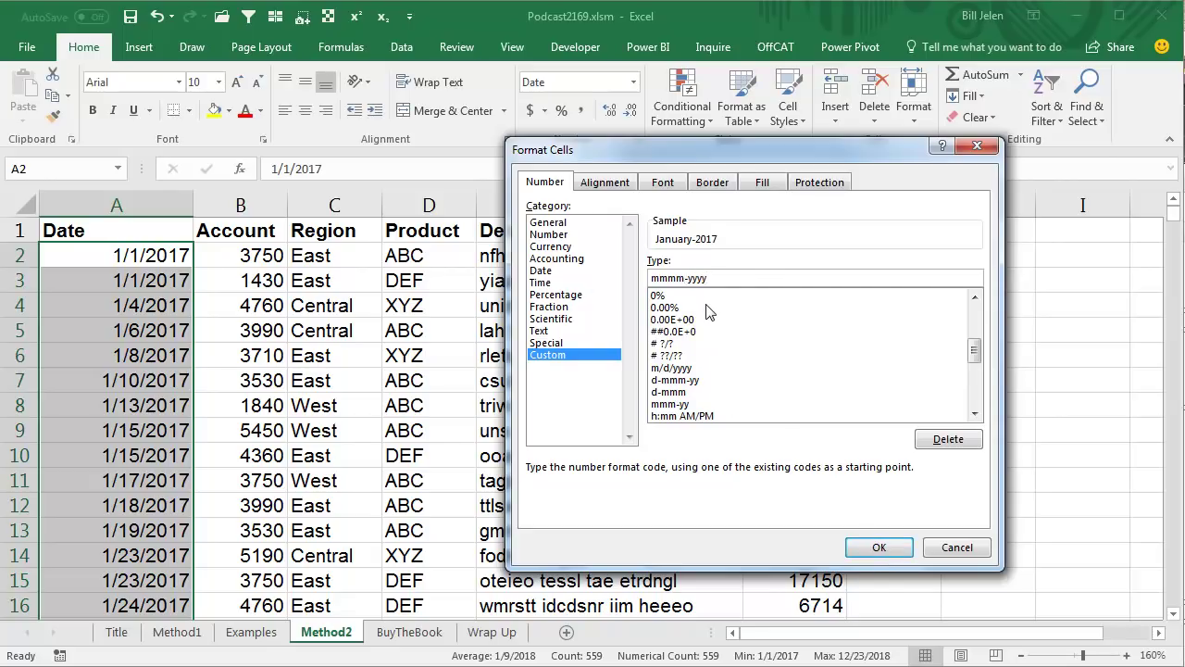
{"action": "key", "text": "BackSpace"}
Apply the mmmm yyyy format so the dates display like January 2017.
{"action": "left_click", "coordinate": [877, 546]}
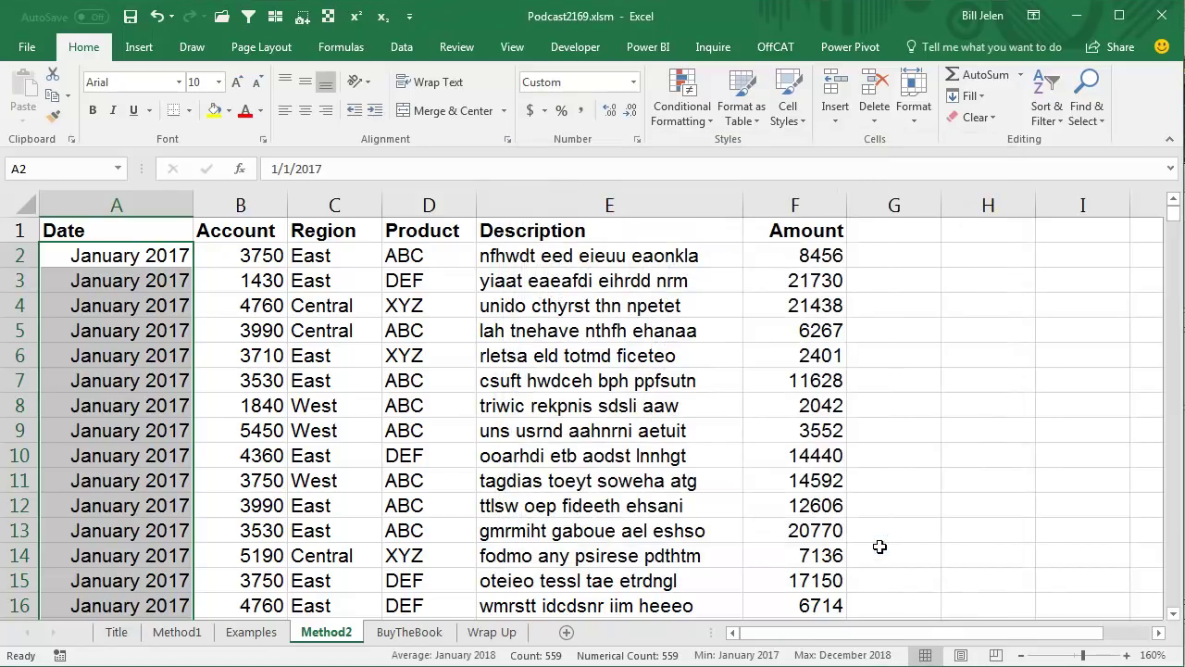
{"action": "left_click", "coordinate": [157, 260]}
{"action": "scroll", "coordinate": [155, 387], "scroll_direction": "down", "scroll_amount": 7}
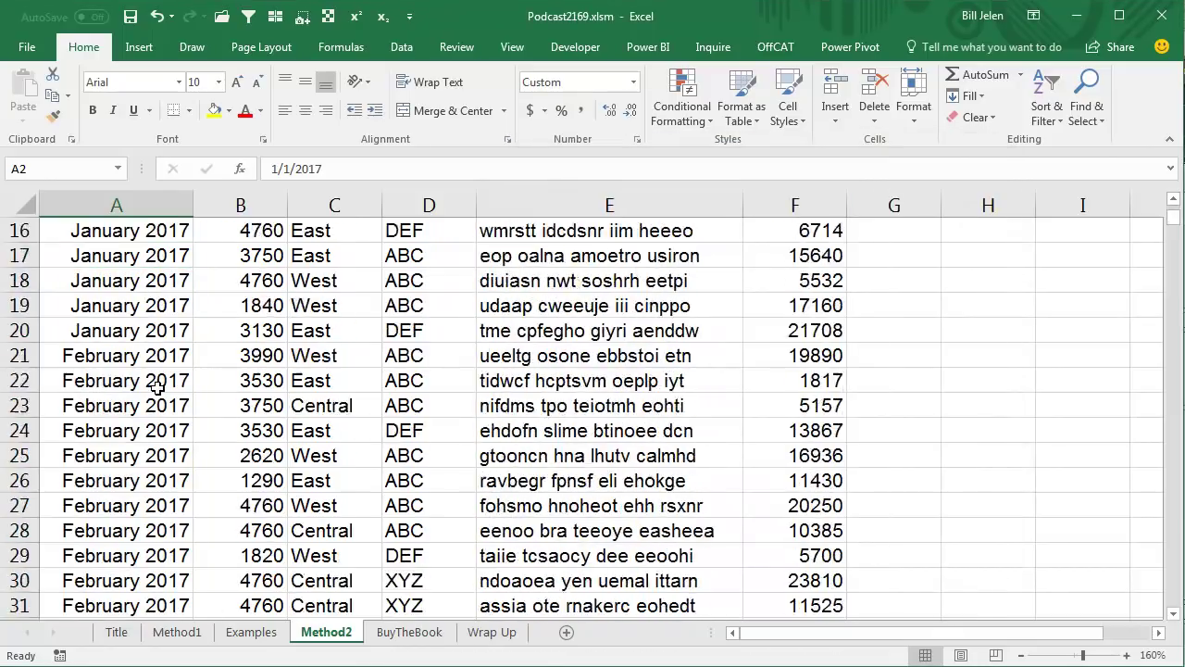
{"action": "scroll", "coordinate": [155, 387], "scroll_direction": "up", "scroll_amount": 7}
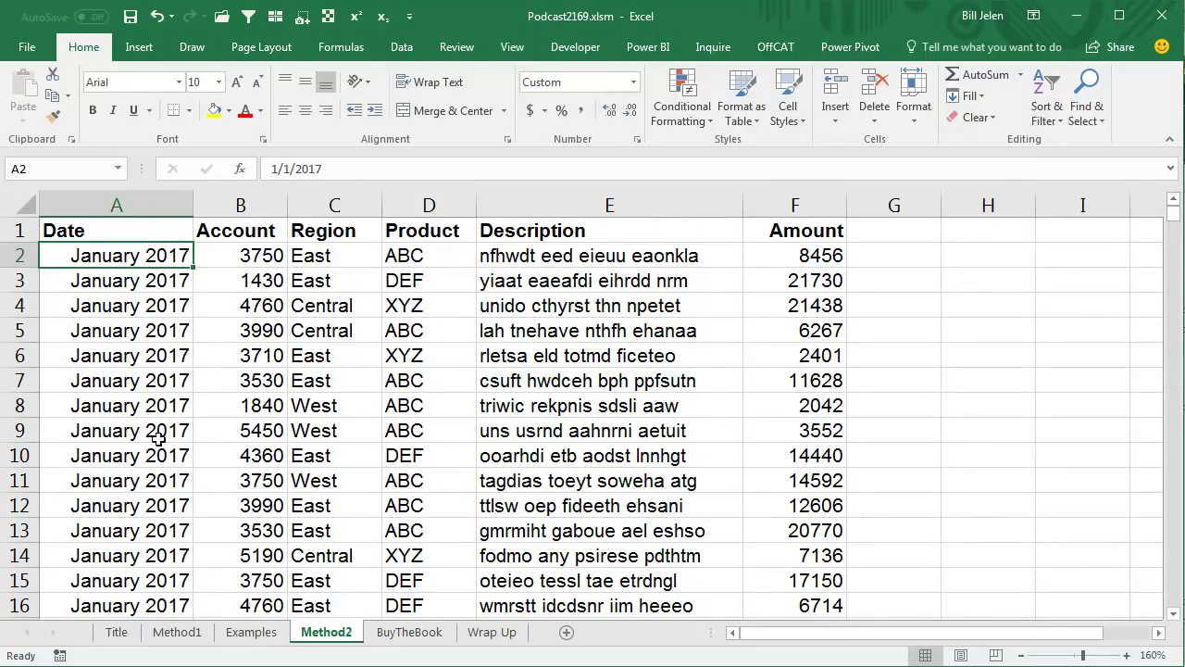
Add Sum of Amount subtotals at each change in Date, giving rows like January 2017 Total.
{"action": "left_click", "coordinate": [401, 47]}
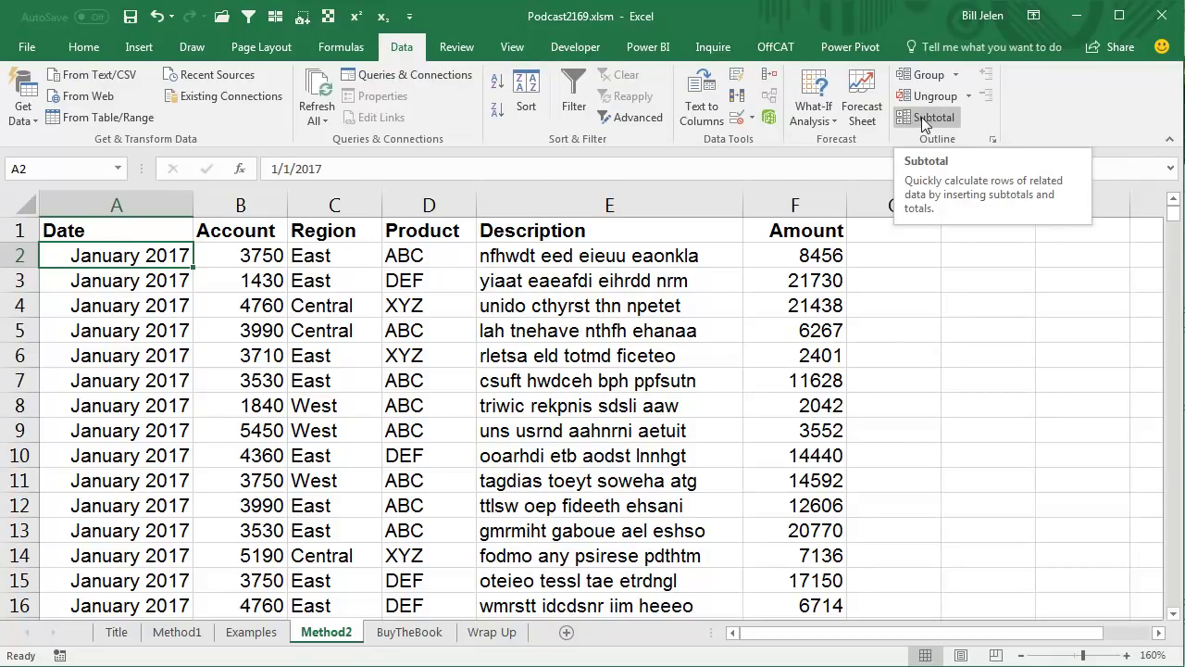
{"action": "left_click", "coordinate": [921, 117]}
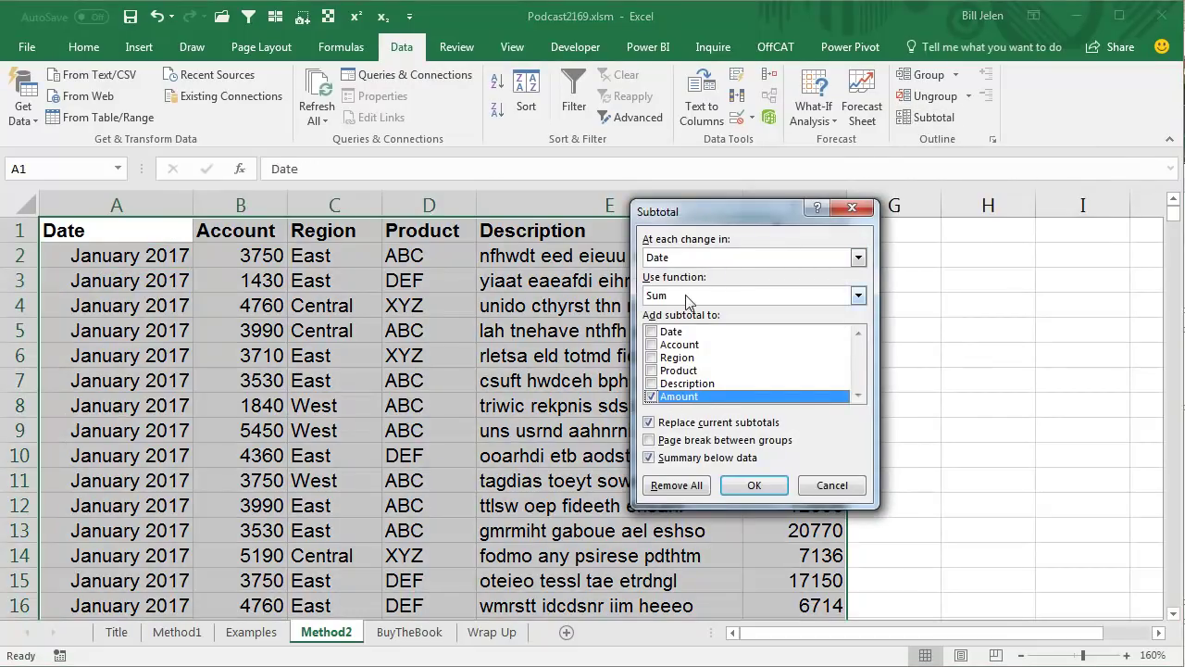
{"action": "left_click", "coordinate": [754, 486]}
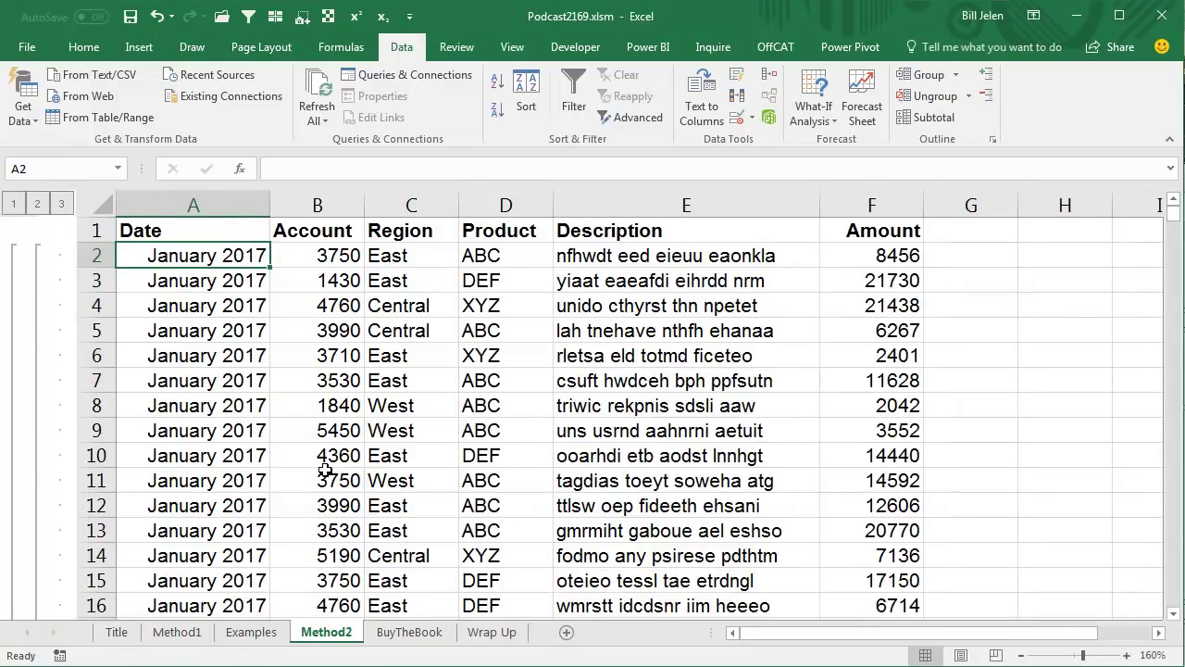
{"action": "scroll", "coordinate": [324, 467], "scroll_direction": "down", "scroll_amount": 4}
{"action": "scroll", "coordinate": [324, 468], "scroll_direction": "up", "scroll_amount": 1}
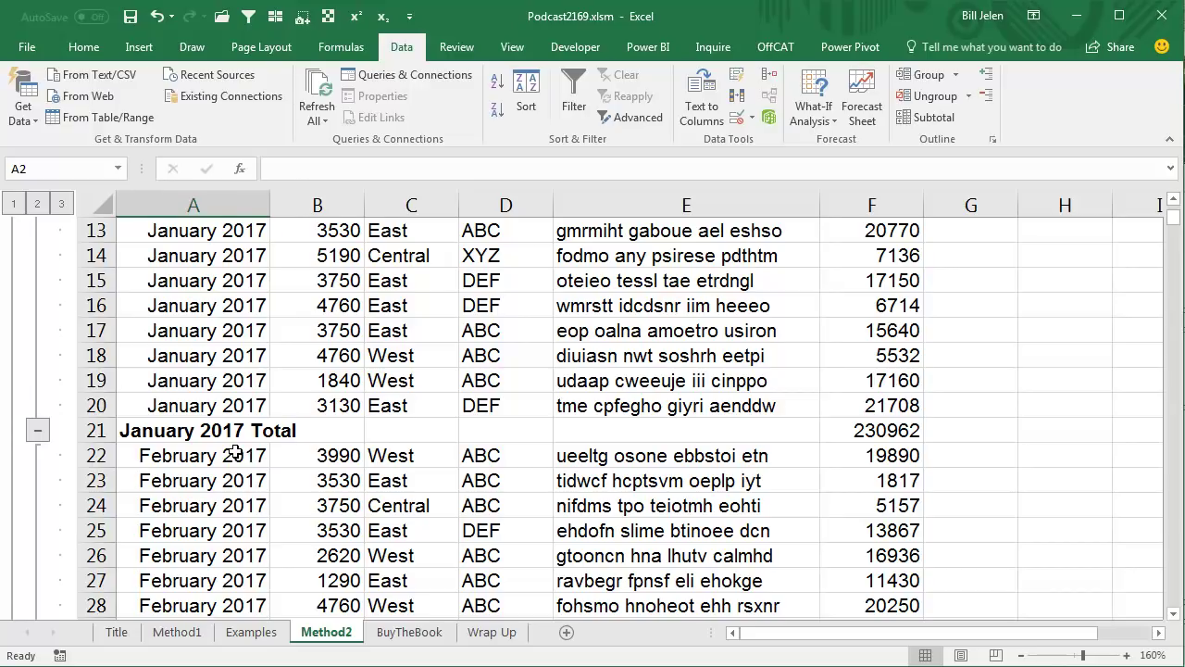
{"action": "scroll", "coordinate": [235, 452], "scroll_direction": "down", "scroll_amount": 1}
{"action": "scroll", "coordinate": [235, 452], "scroll_direction": "down", "scroll_amount": 5}
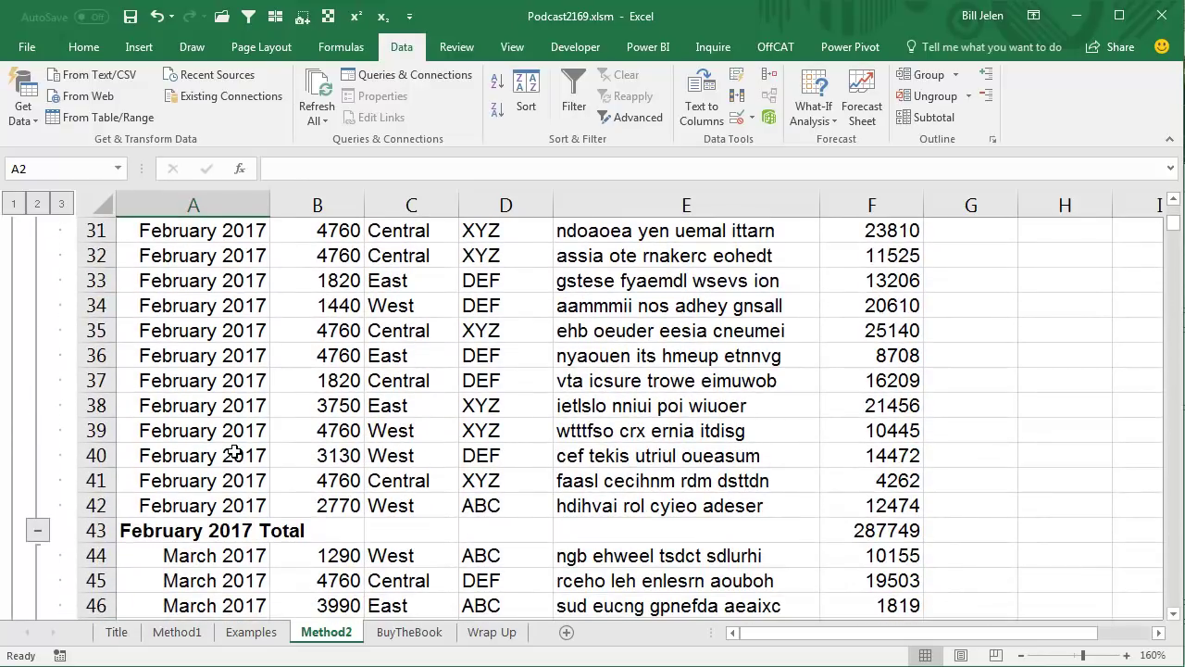
Reformat the whole Date column as Short Date, so dates show like 1/15/2017.
{"action": "left_click", "coordinate": [195, 205]}
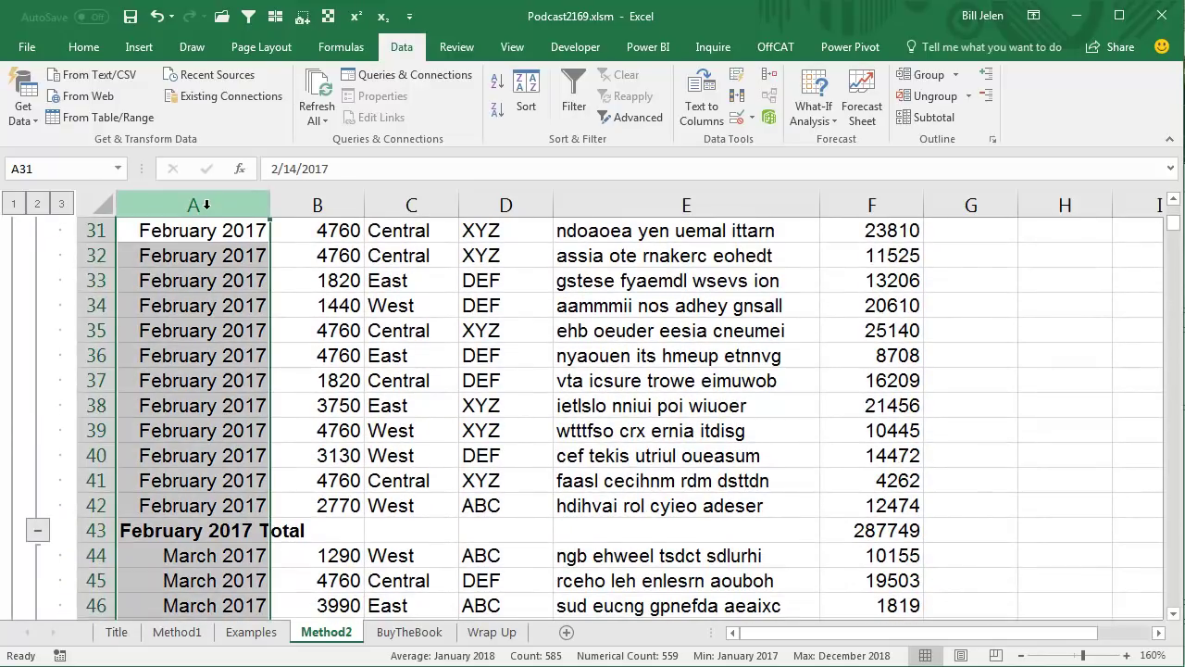
{"action": "left_click", "coordinate": [85, 47]}
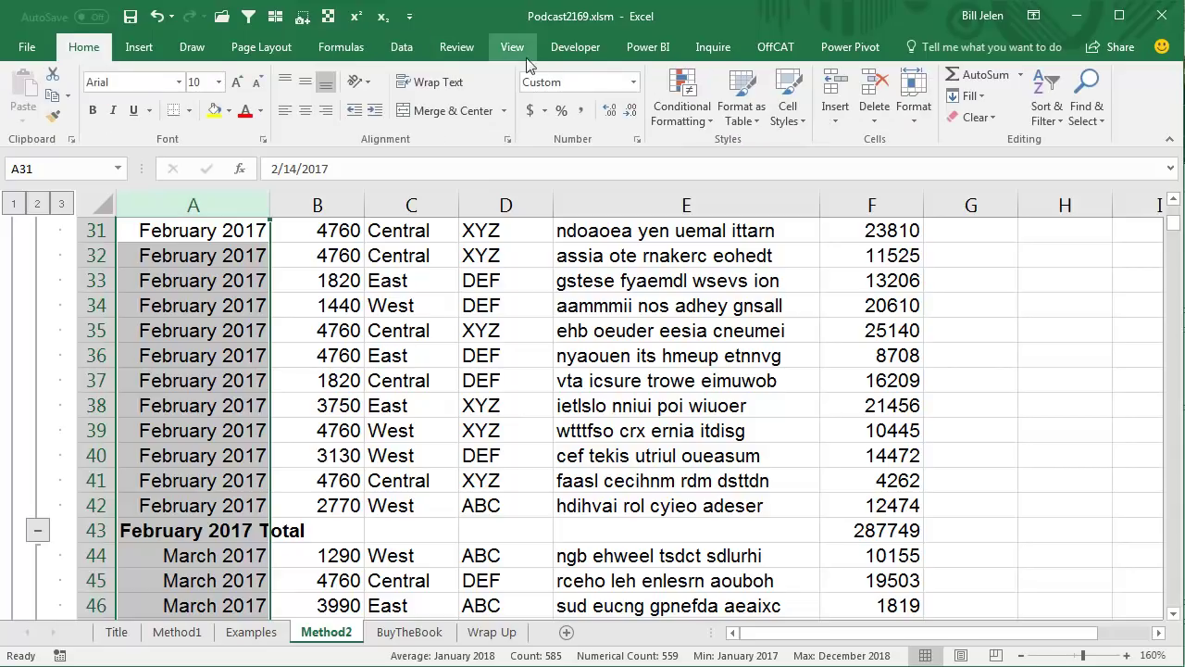
{"action": "left_click", "coordinate": [636, 83]}
{"action": "left_click", "coordinate": [591, 275]}
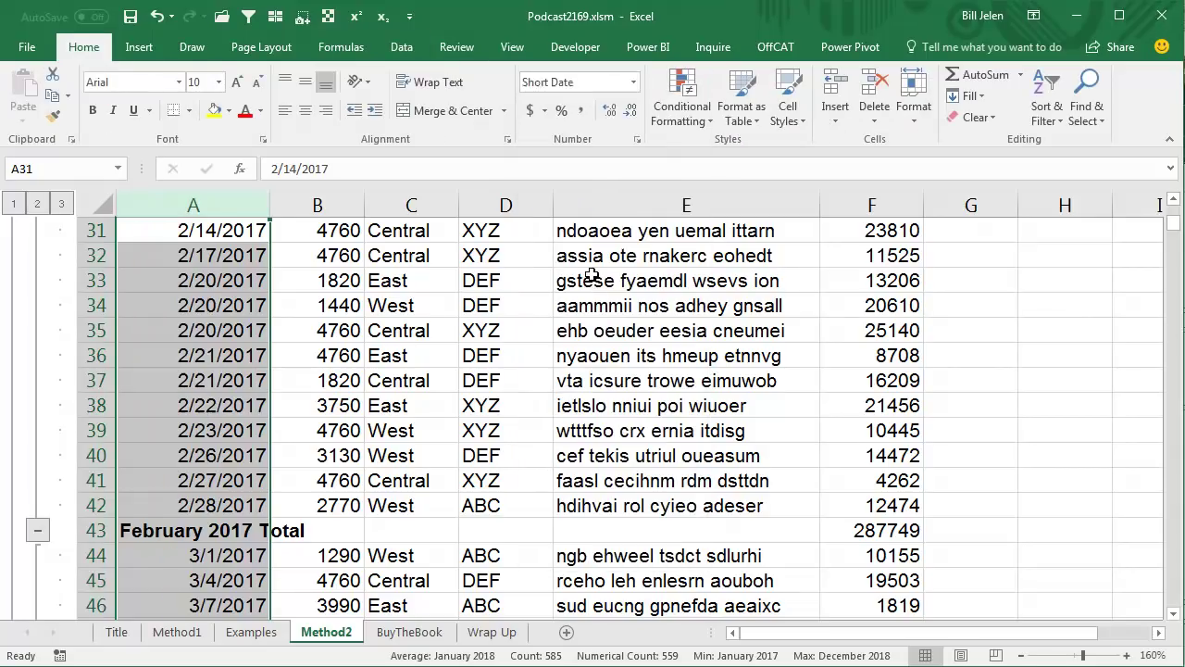
{"action": "scroll", "coordinate": [437, 379], "scroll_direction": "up", "scroll_amount": 10}
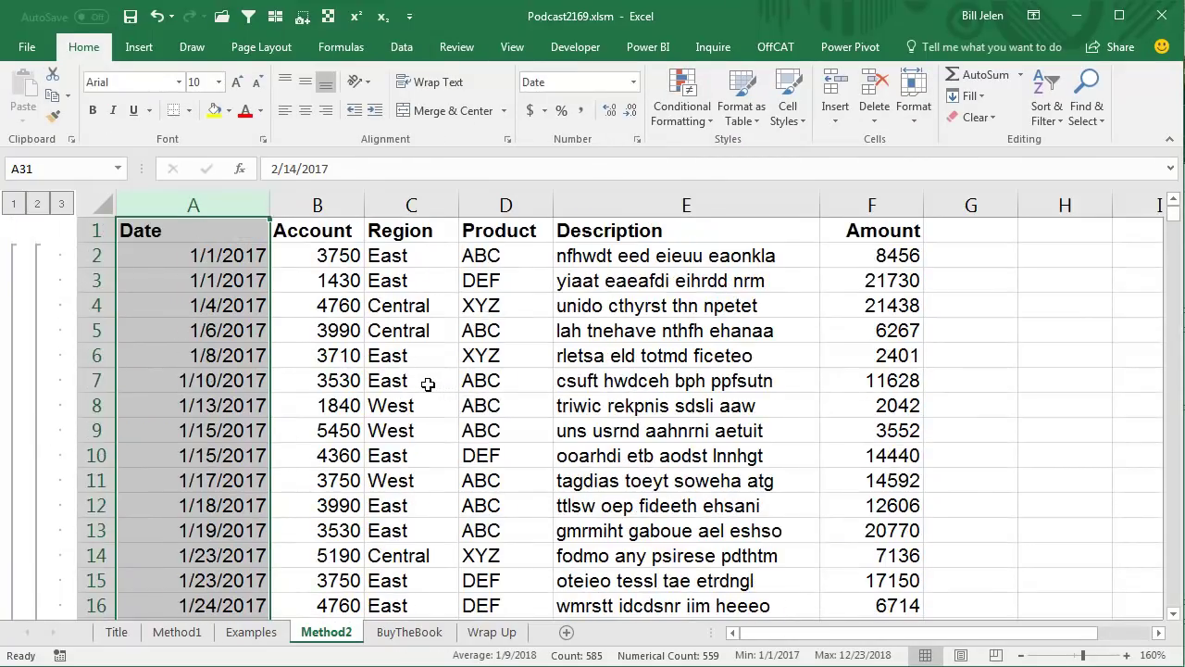
{"action": "scroll", "coordinate": [317, 346], "scroll_direction": "down", "scroll_amount": 1}
{"action": "scroll", "coordinate": [317, 346], "scroll_direction": "down", "scroll_amount": 3}
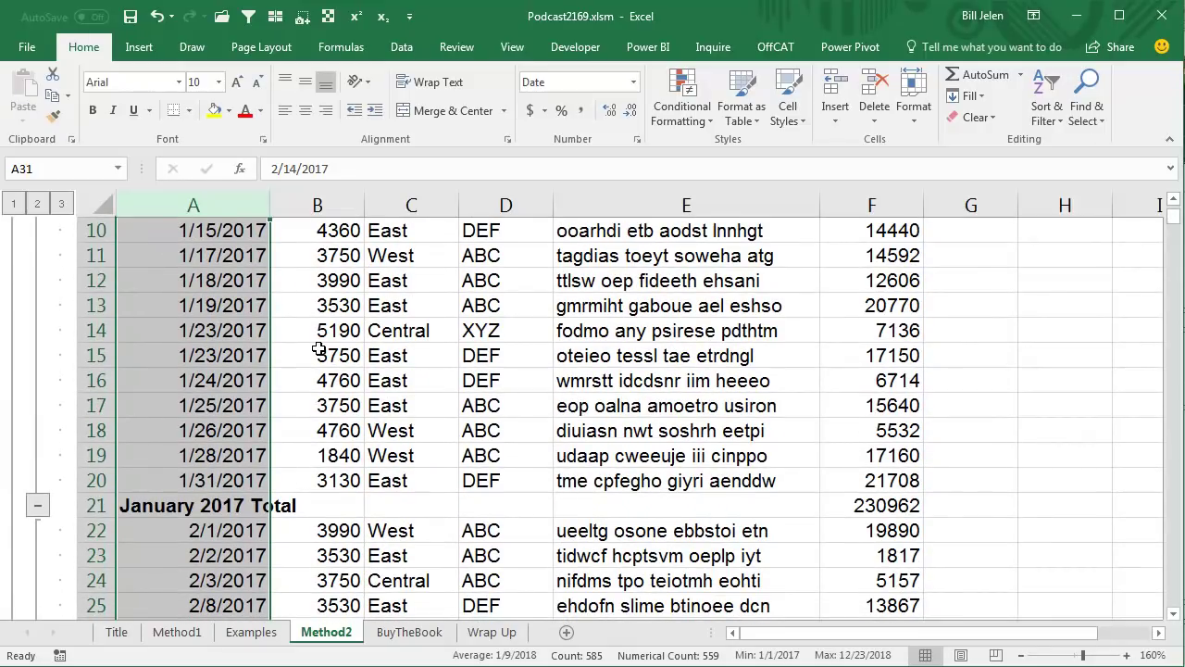
Go to the BuyTheBook sheet with the Power Excel with MrExcel promotion.
{"action": "left_click", "coordinate": [424, 631]}
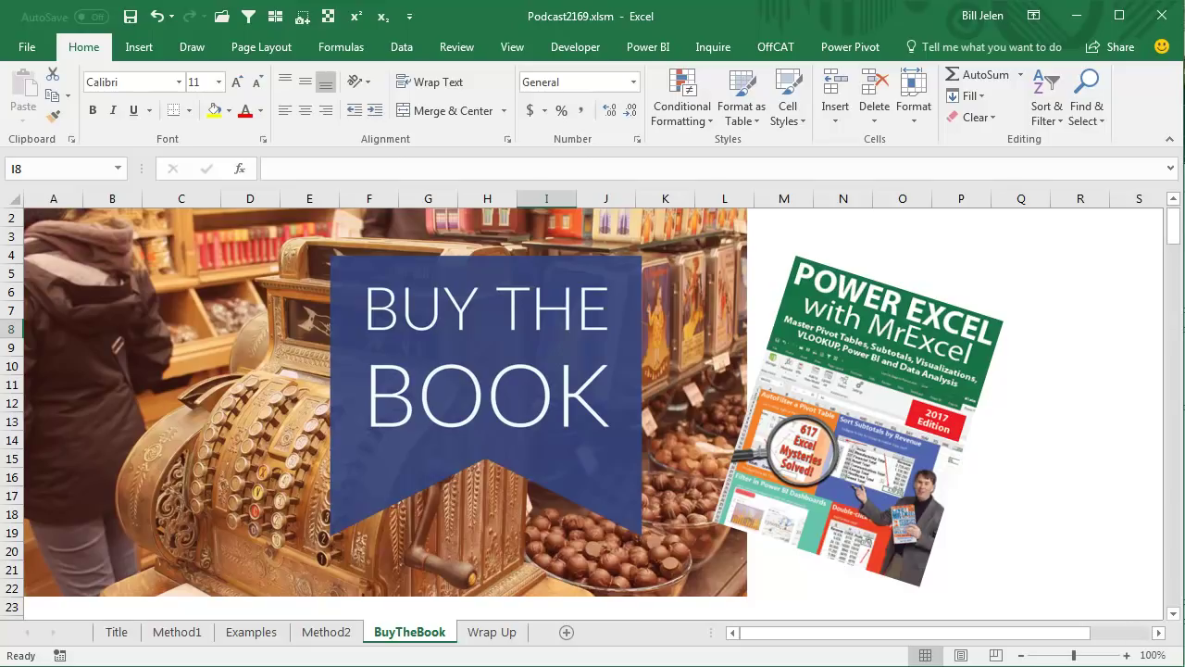
Move to the Wrap Up sheet summarizing both subtotal-by-month methods.
{"action": "key", "text": "ctrl+Page_Down"}
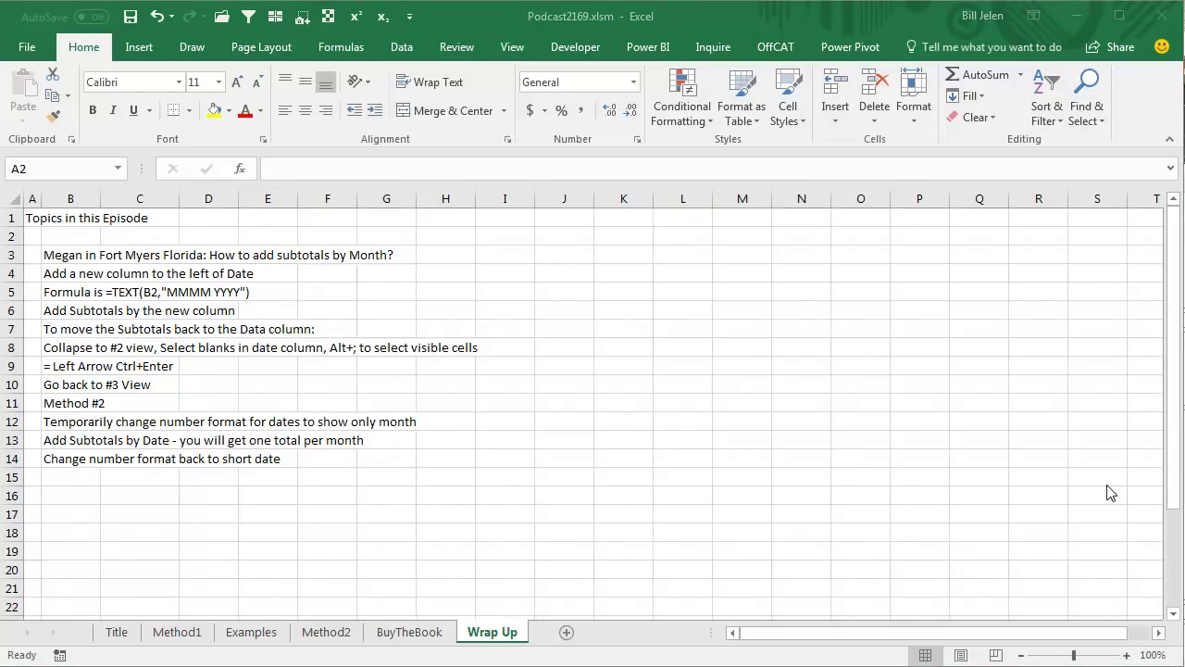